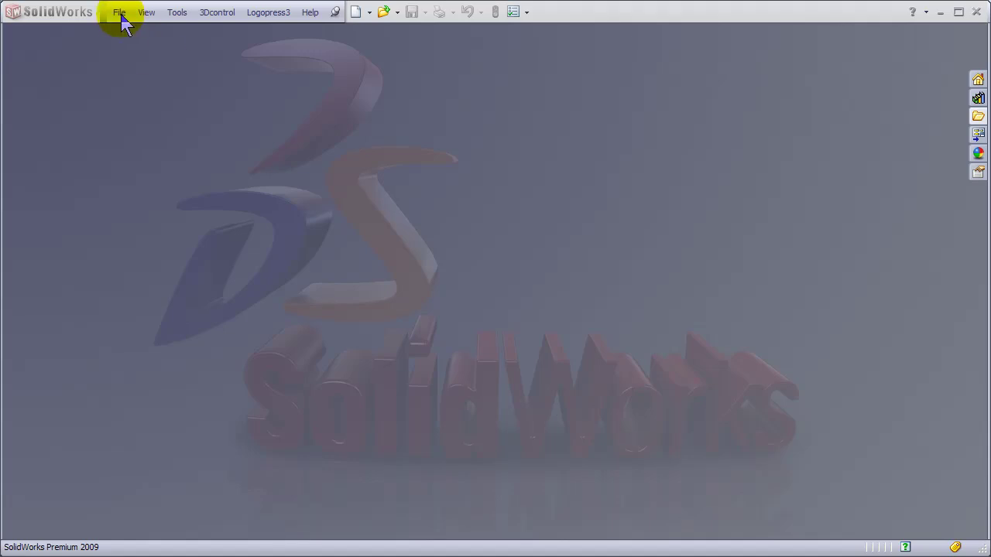
Create a new part document from the Inch Part Solid template
left_click(120, 14)
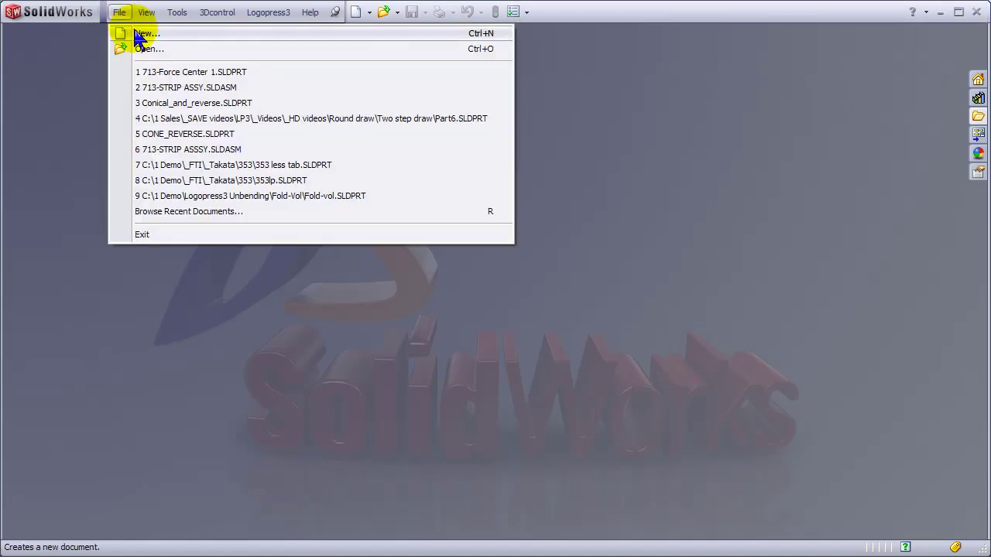
left_click(144, 34)
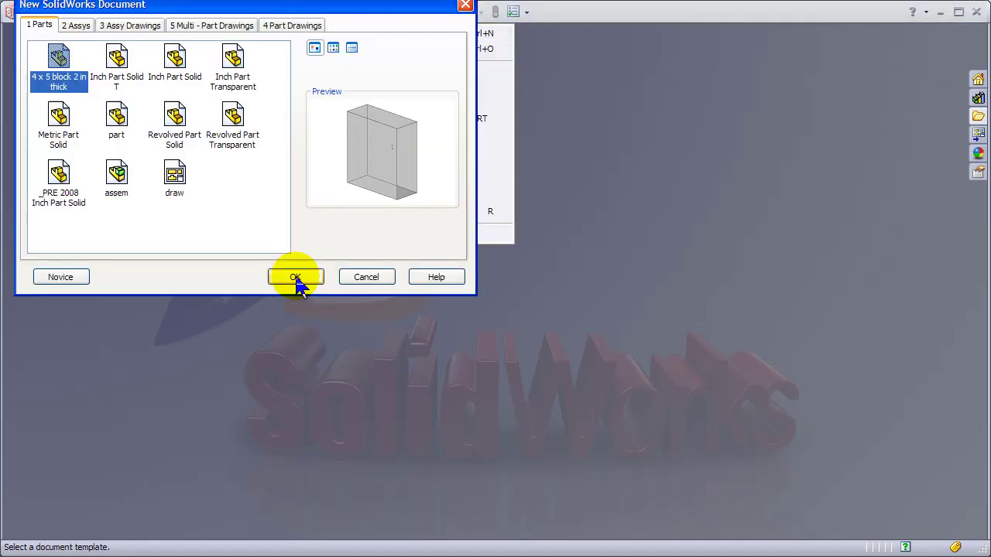
double_click(188, 68)
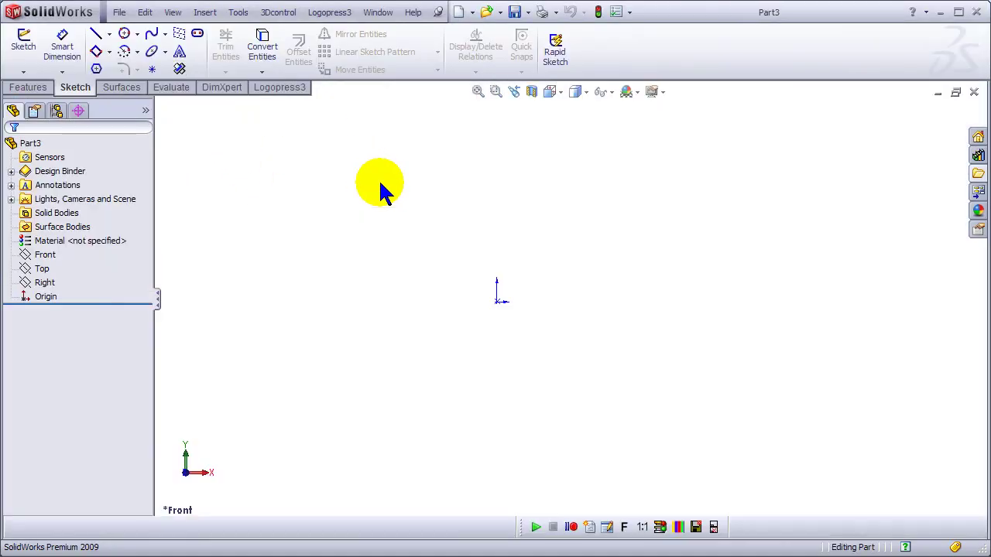
scroll(482, 377, "down", 4)
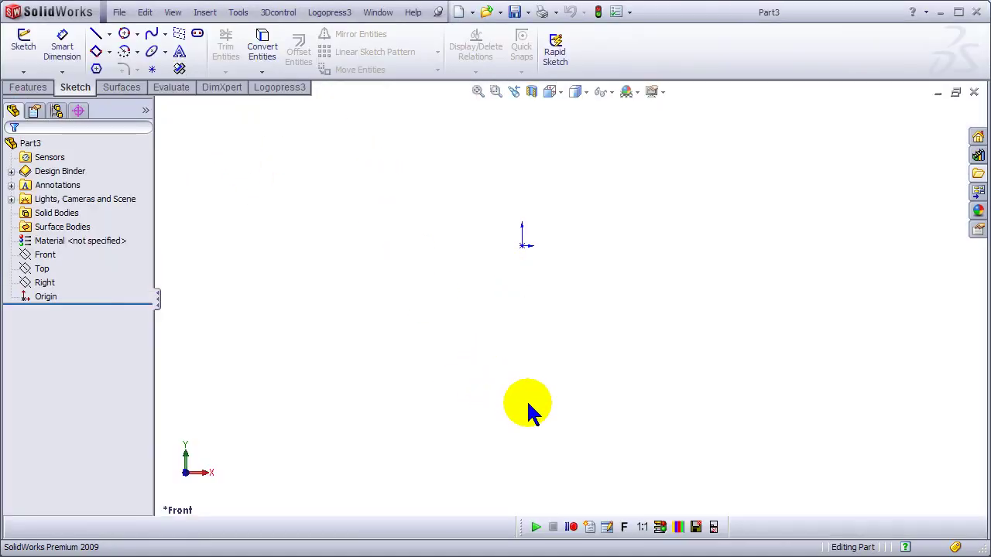
Start a sketch on the Front plane and draw the short top line with its tangent corner arc
left_click(44, 255)
left_click(49, 231)
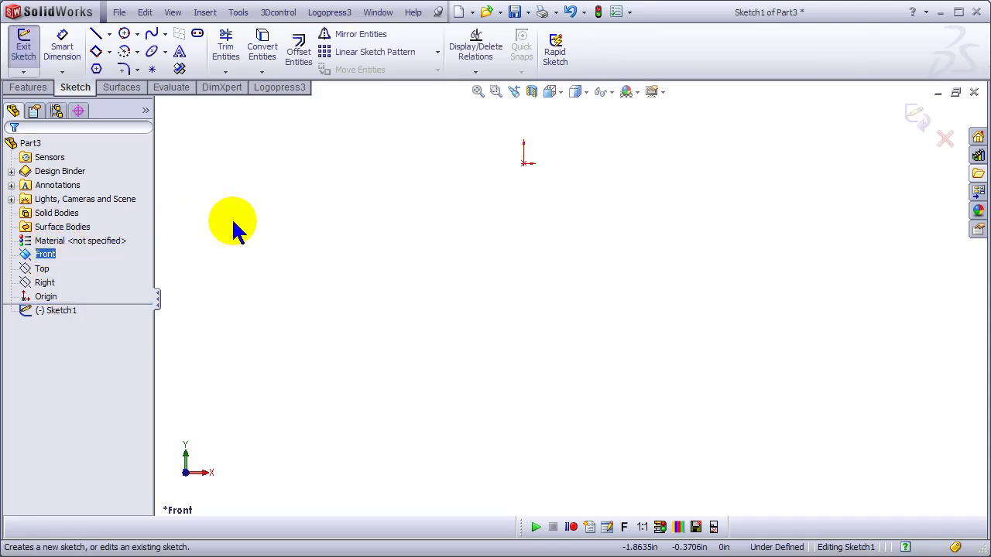
key("l")
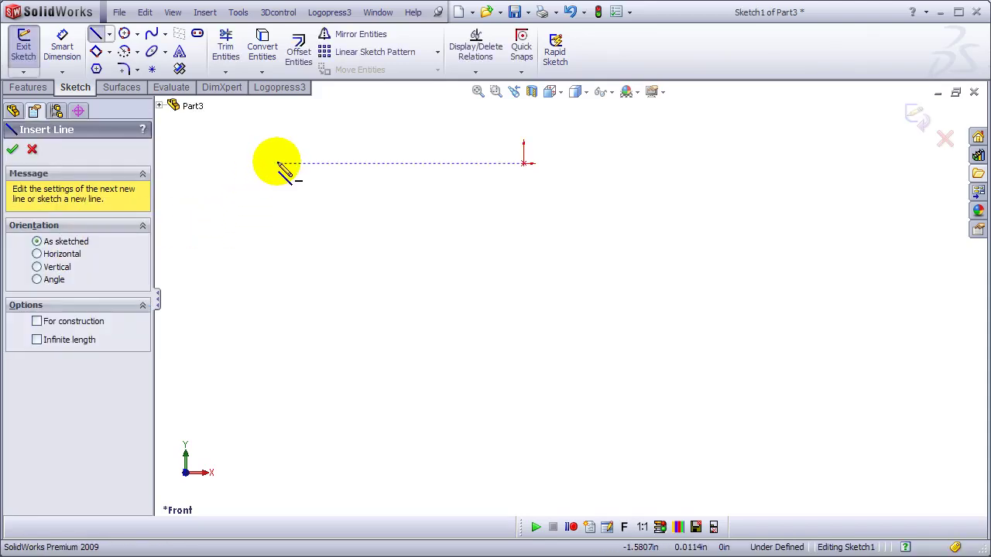
left_click(232, 164)
left_click(248, 164)
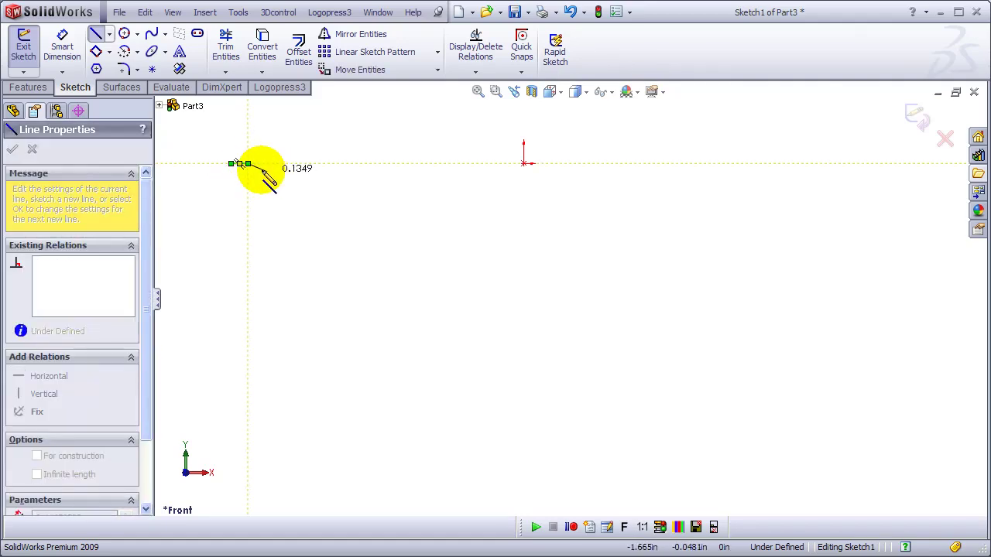
key("a")
left_click(256, 171)
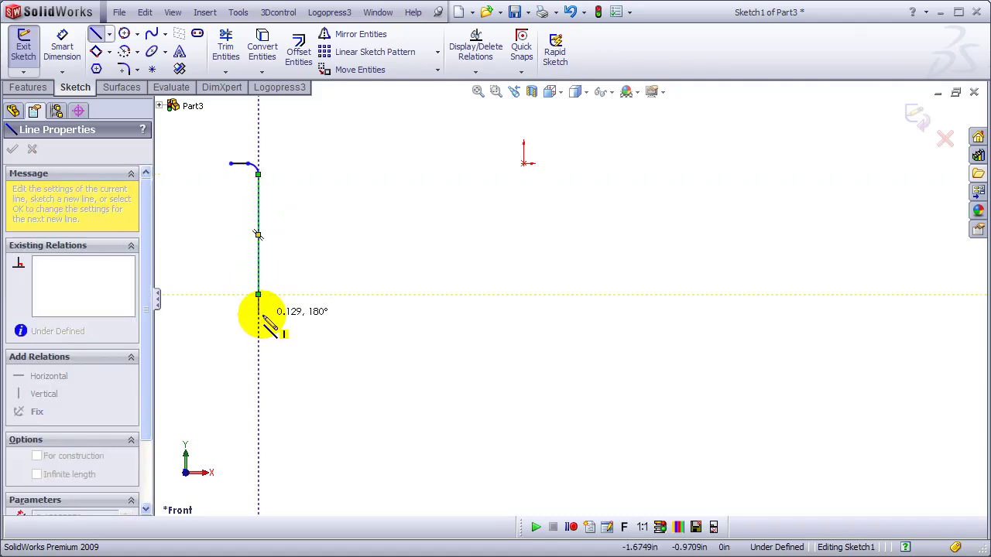
Continue the profile through the vertical wall, sloped cone, bottom and reverse-draw arcs to below the origin
left_click(258, 296)
key("a")
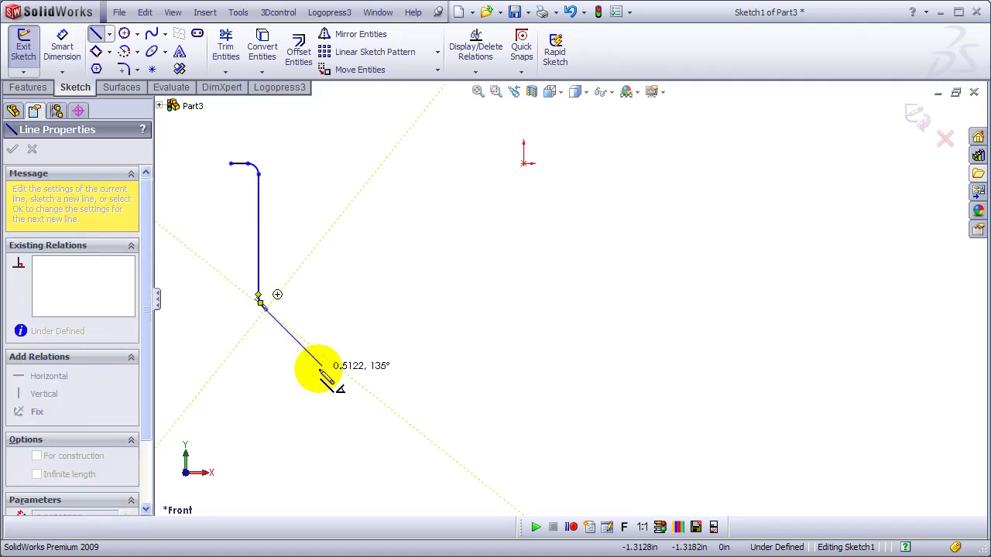
left_click(383, 404)
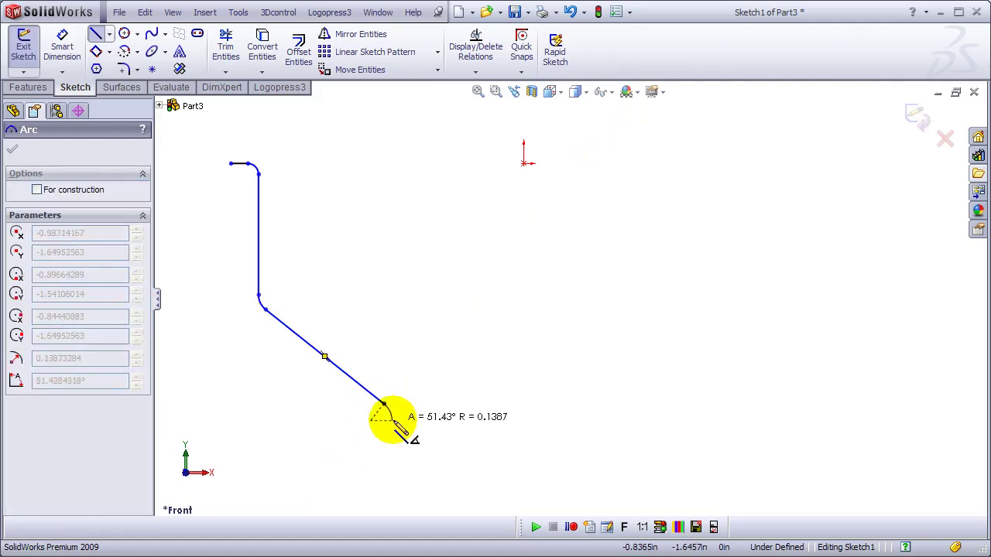
left_click(390, 496)
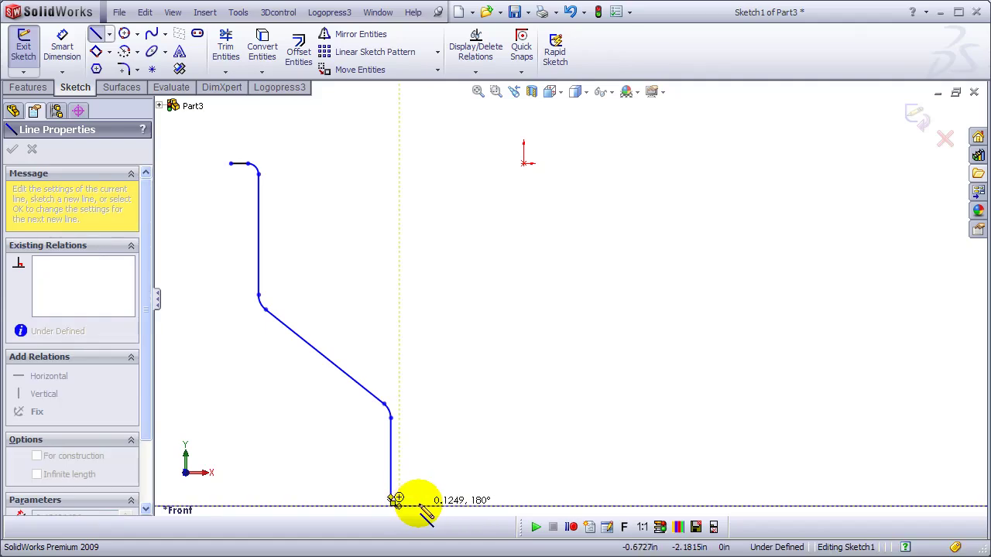
left_click(419, 505)
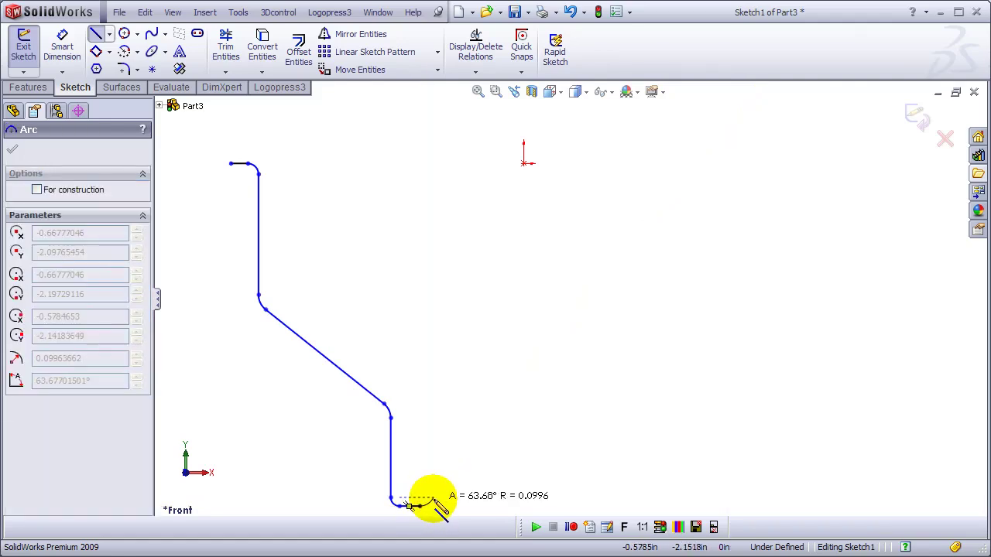
left_click(432, 499)
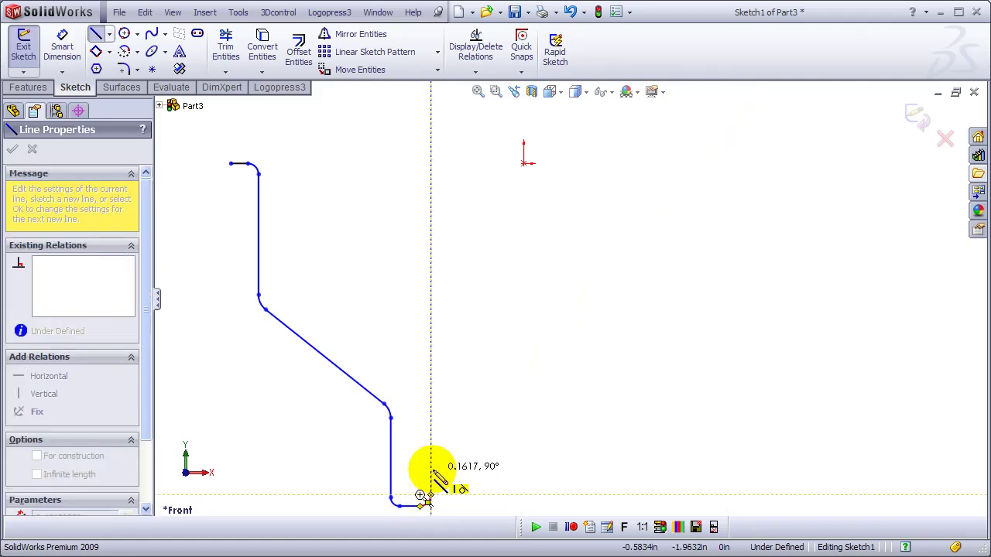
left_click(431, 468)
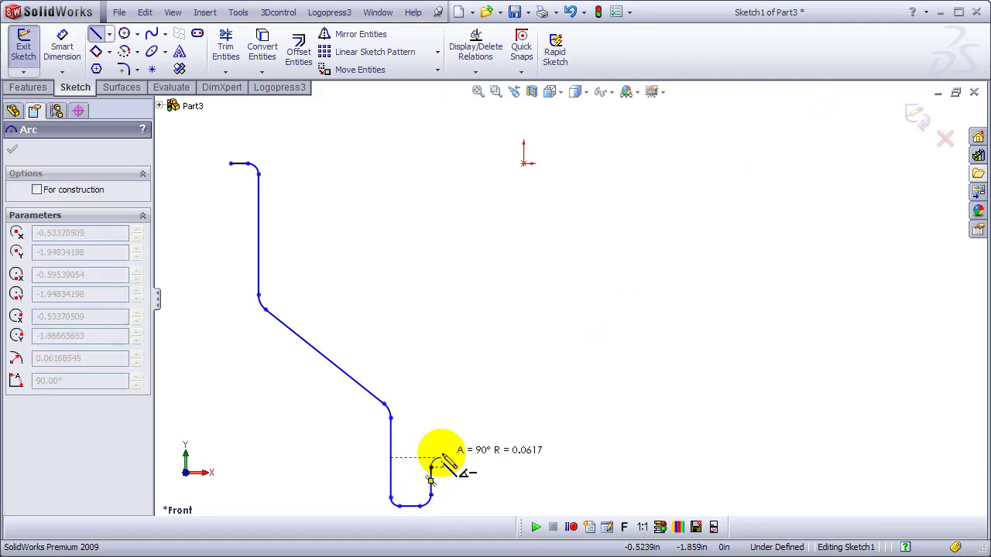
left_click(441, 462)
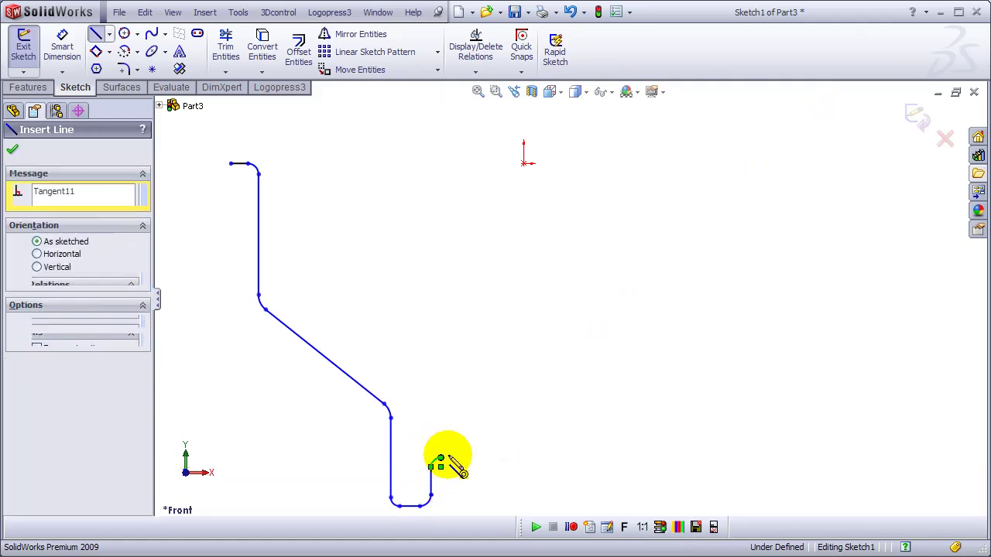
left_click(523, 458)
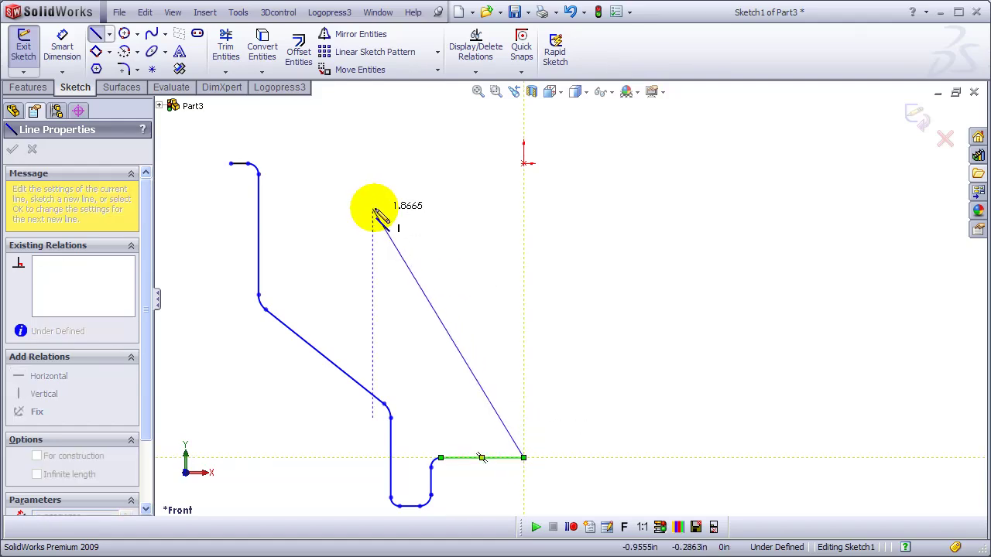
Offset the profile chain by 0.03 in and draw a cap line closing the top end
left_click(296, 51)
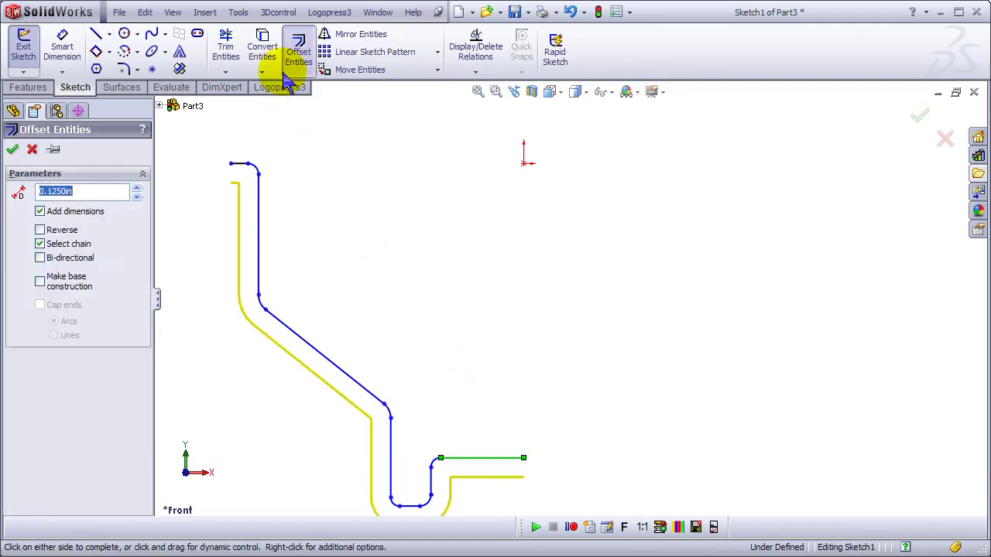
type(".03")
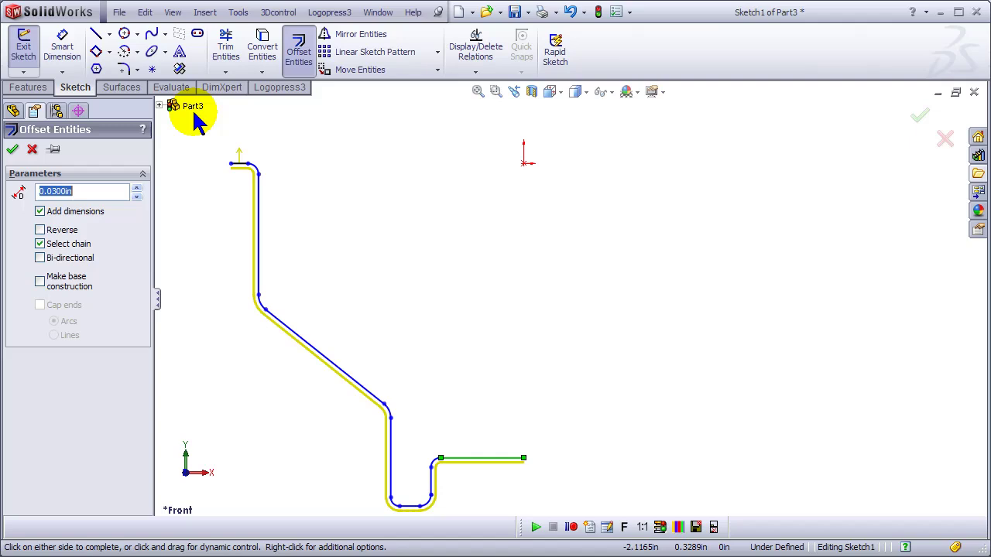
key("Return")
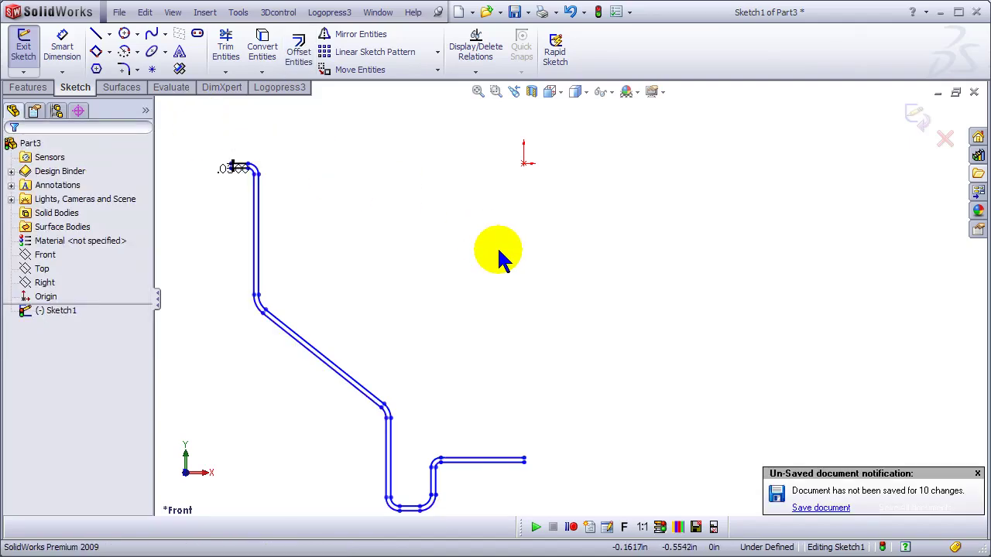
key("l")
left_click(236, 169)
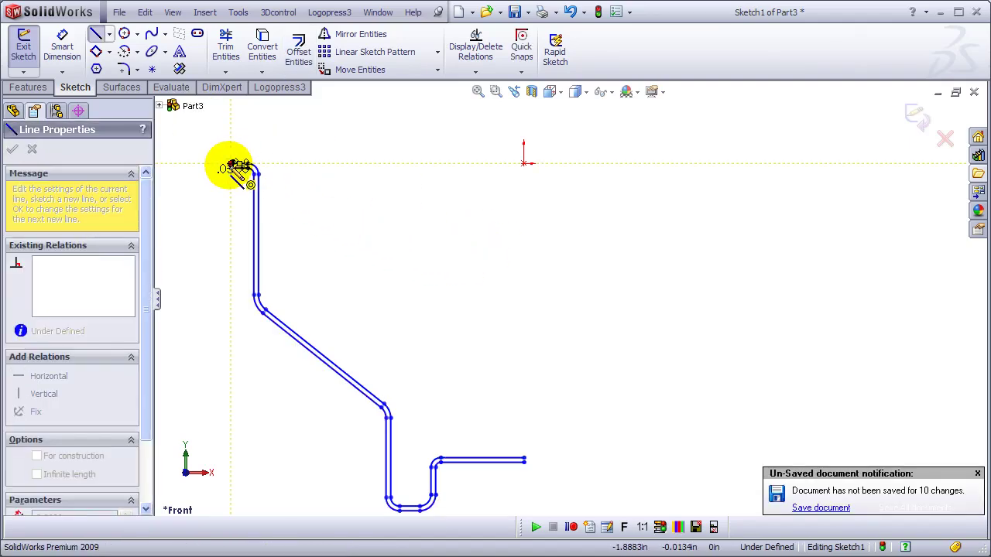
Cap the right end of the profile and draw a vertical construction axis down from the origin
left_click(526, 462)
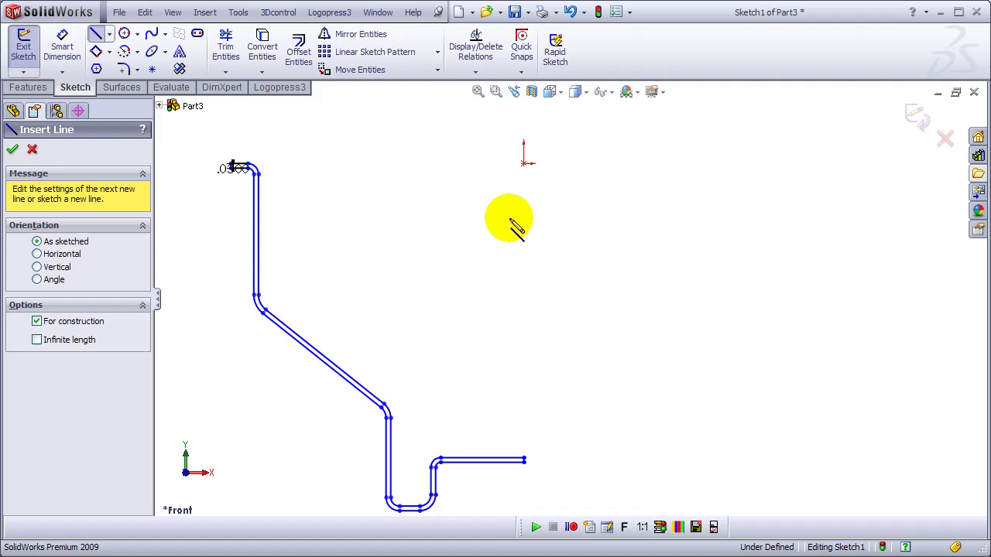
left_click(524, 164)
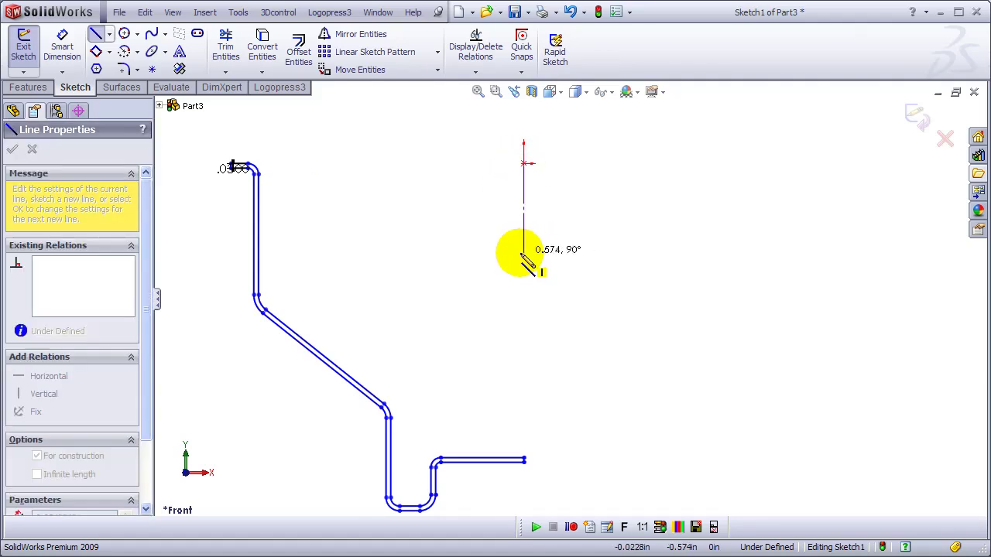
left_click(523, 253)
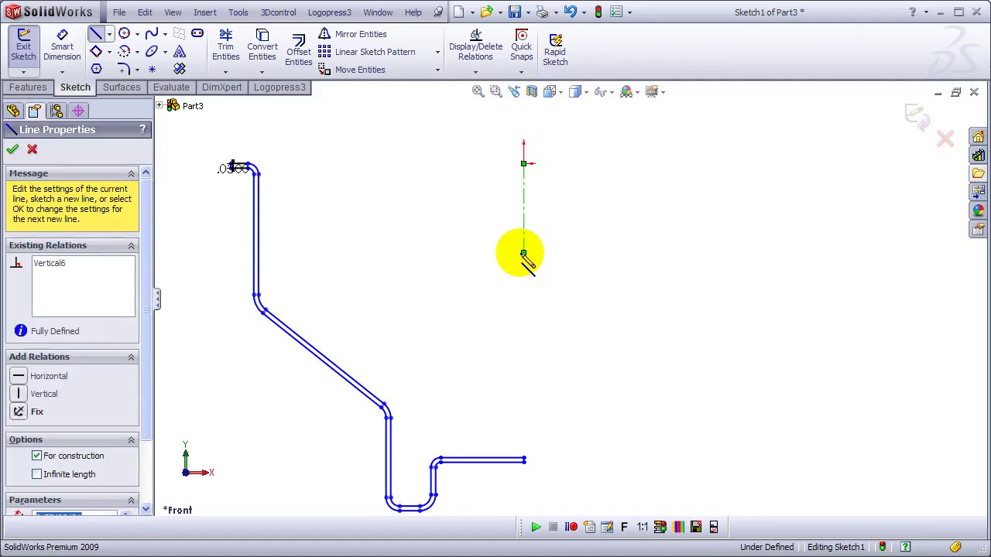
left_click(29, 89)
left_click(97, 34)
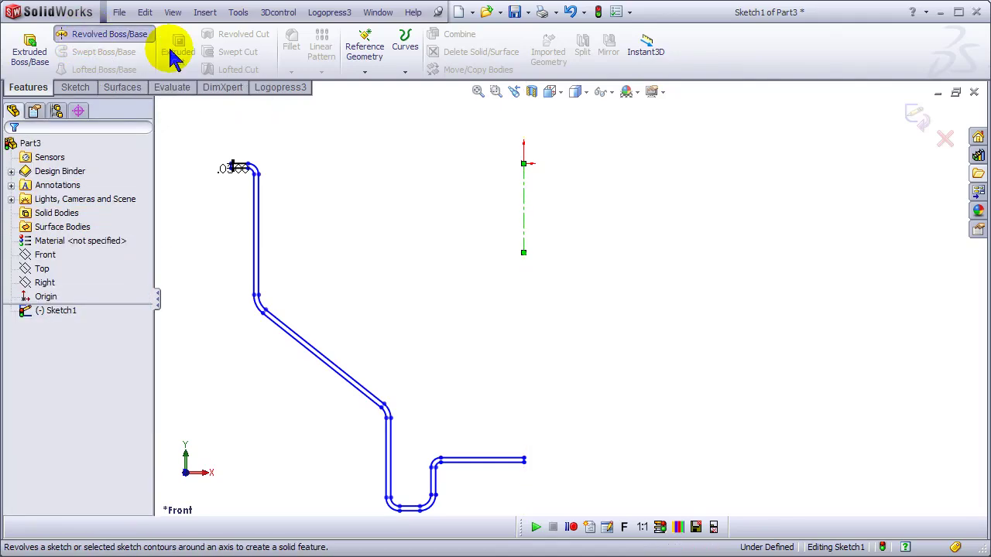
left_click(921, 117)
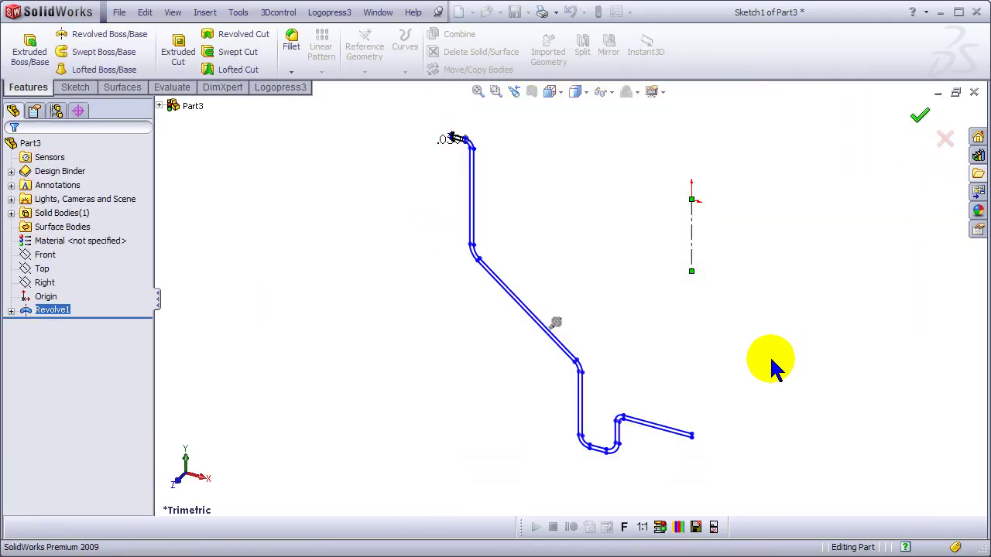
scroll(770, 344, "up", 2)
mouse_move(774, 343)
middle_mouse_down()
mouse_move(823, 192)
mouse_move(807, 271)
mouse_move(823, 245)
mouse_move(828, 161)
mouse_move(813, 170)
mouse_move(819, 203)
middle_mouse_up()
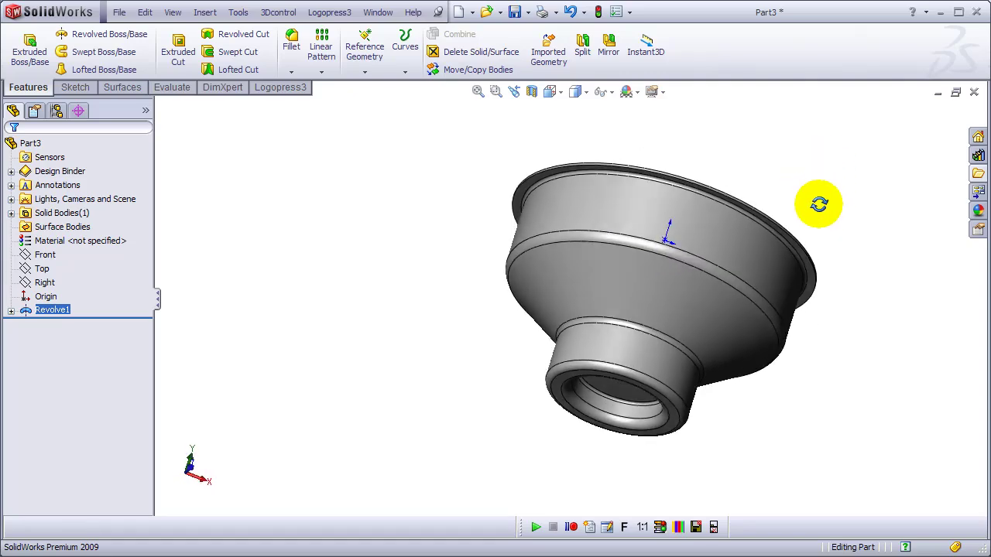
scroll(800, 258, "down", 2)
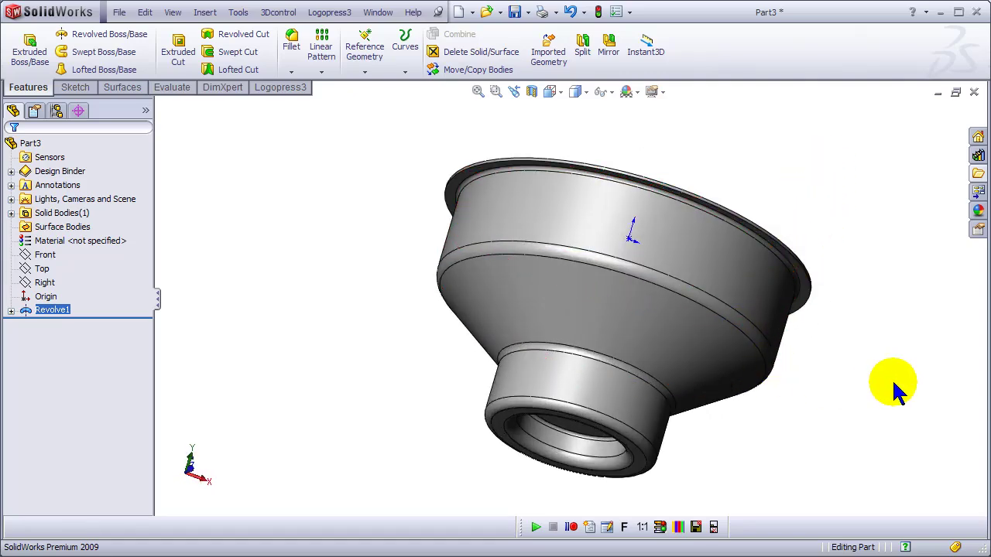
Save the part under the file name Conical_Reverse
key("ctrl+s")
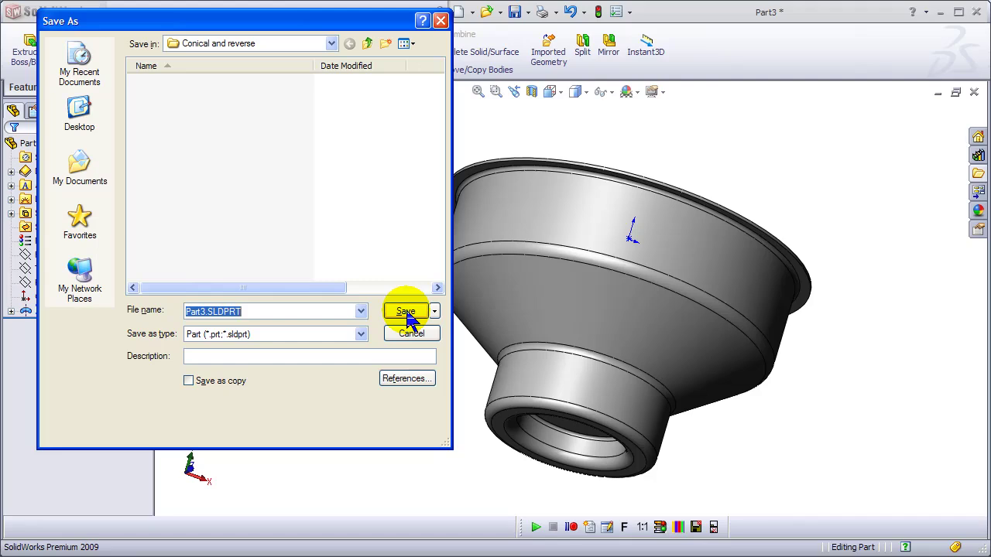
type("Coni")
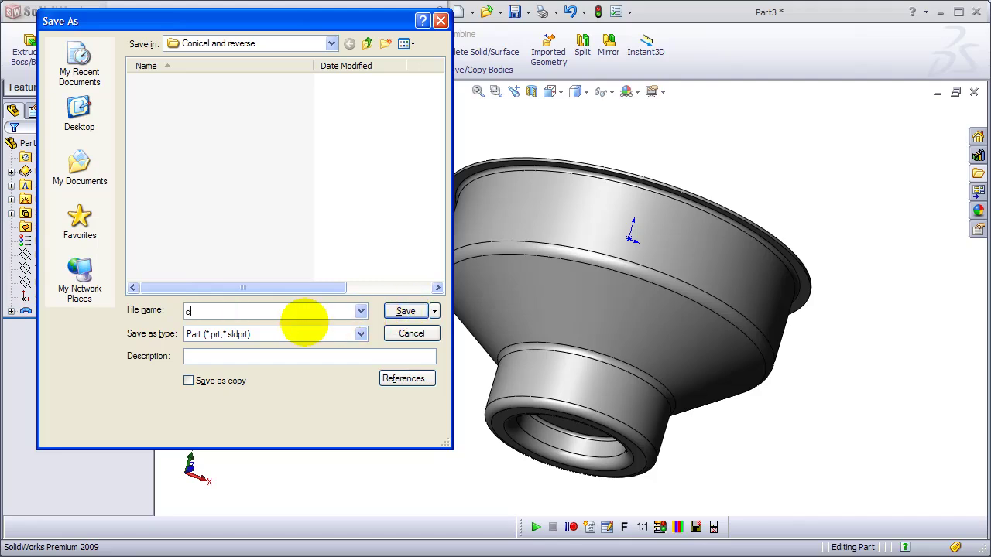
key("BackSpace")
key("BackSpace")
key("BackSpace")
key("BackSpace")
type("Conical_Rever")
left_click(402, 311)
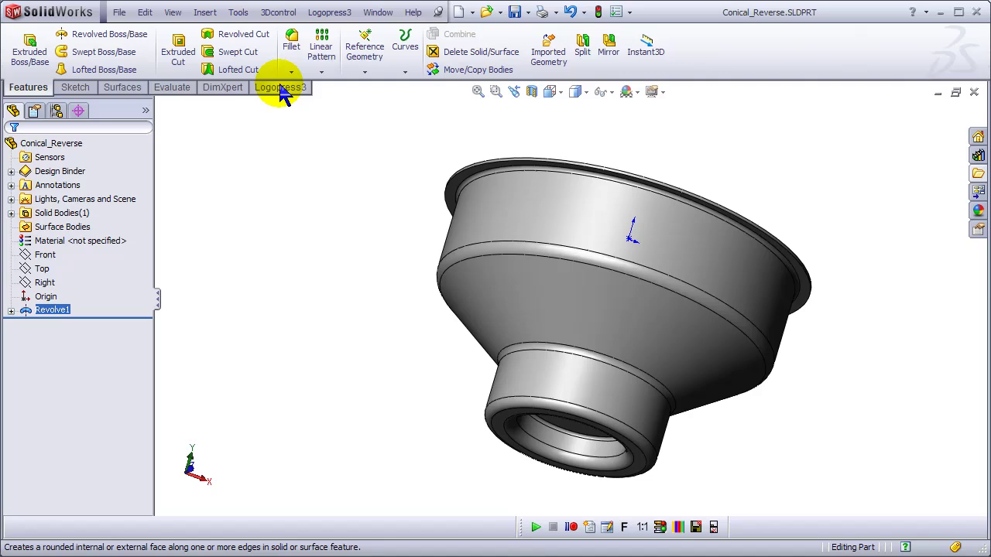
Launch Logopress3 Round Draw Part and set the stages preview to feeding direction
left_click(283, 89)
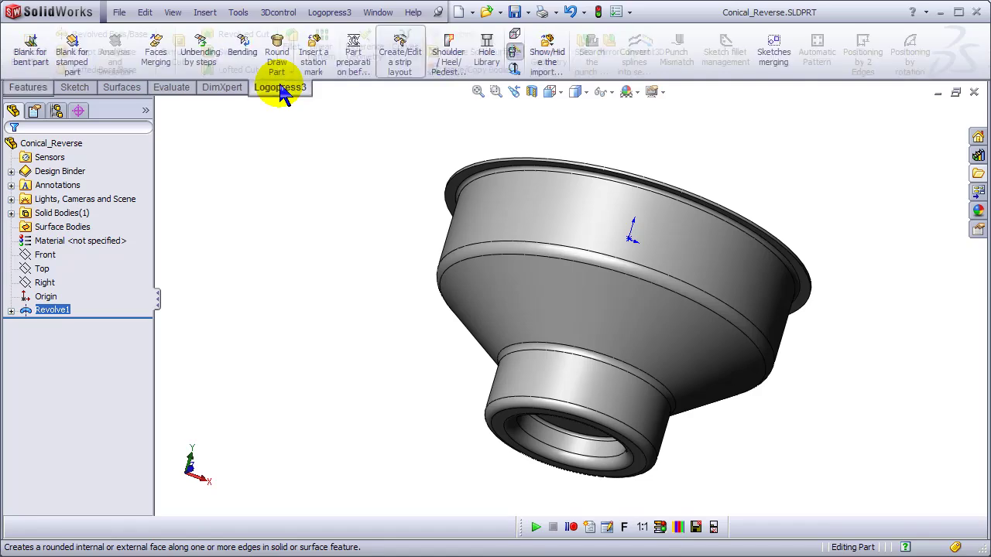
left_click(276, 48)
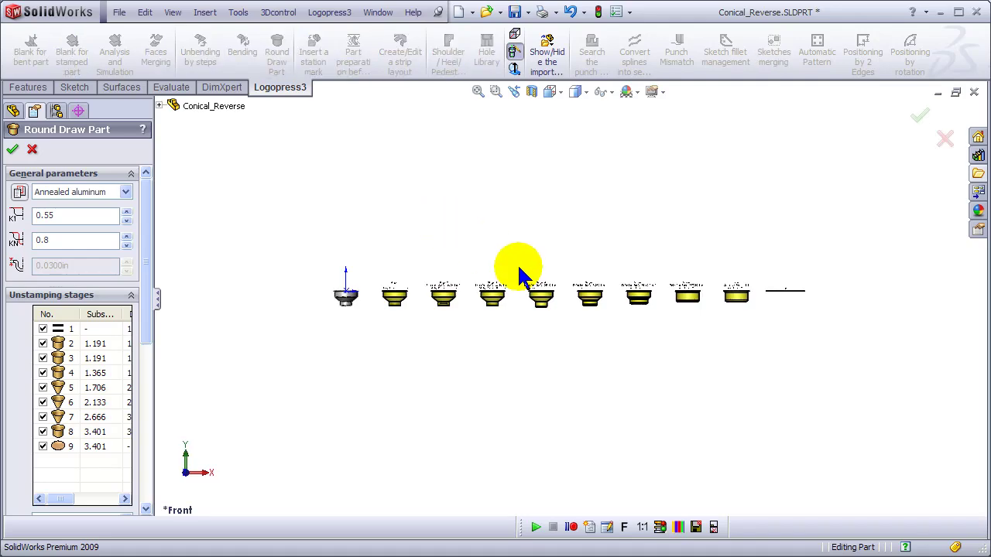
scroll(534, 279, "down", 4)
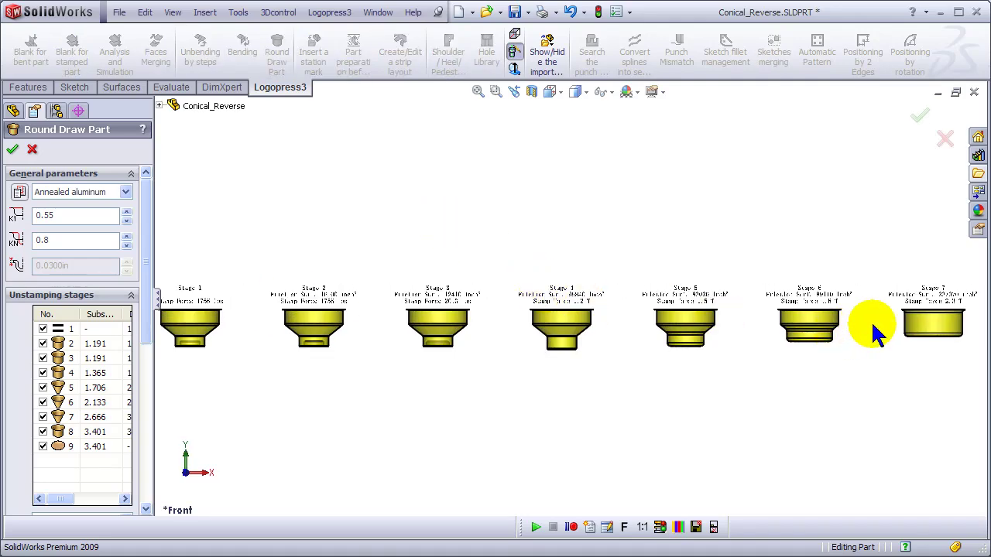
key("z")
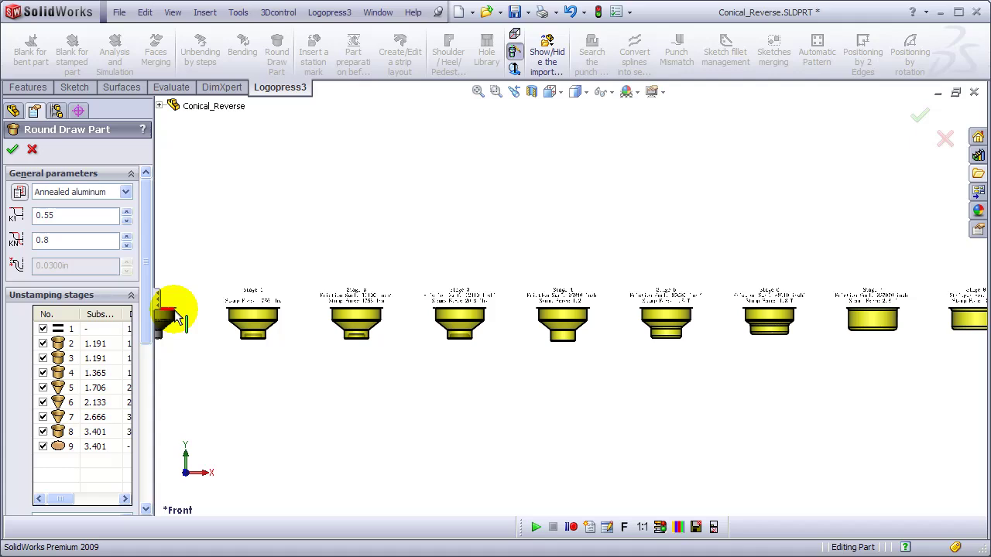
left_click_drag(147, 295, 153, 387)
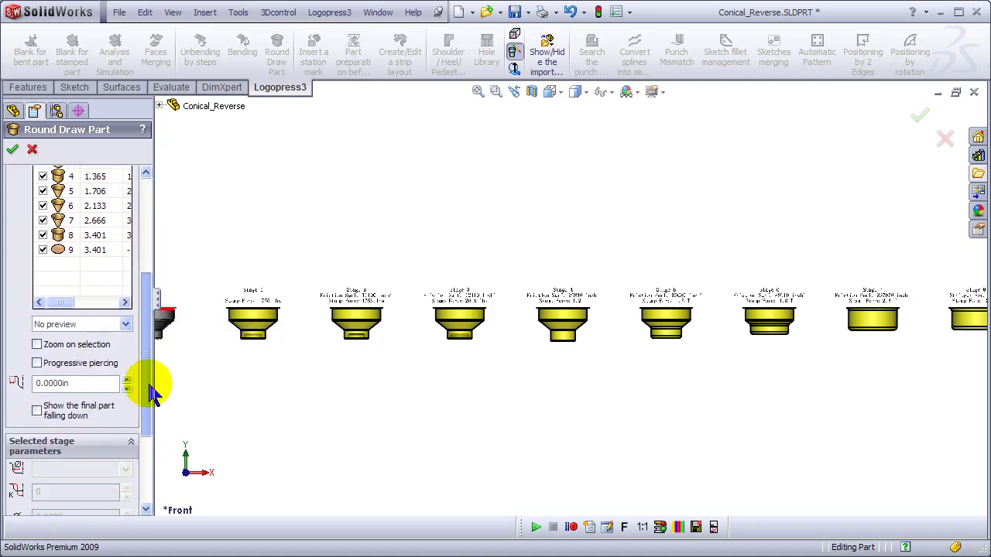
left_click(125, 324)
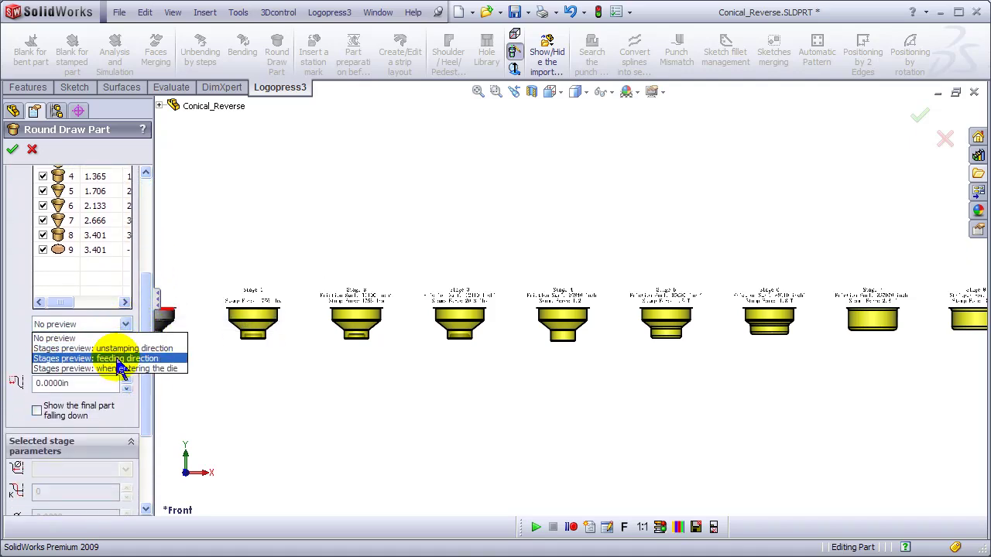
left_click(120, 360)
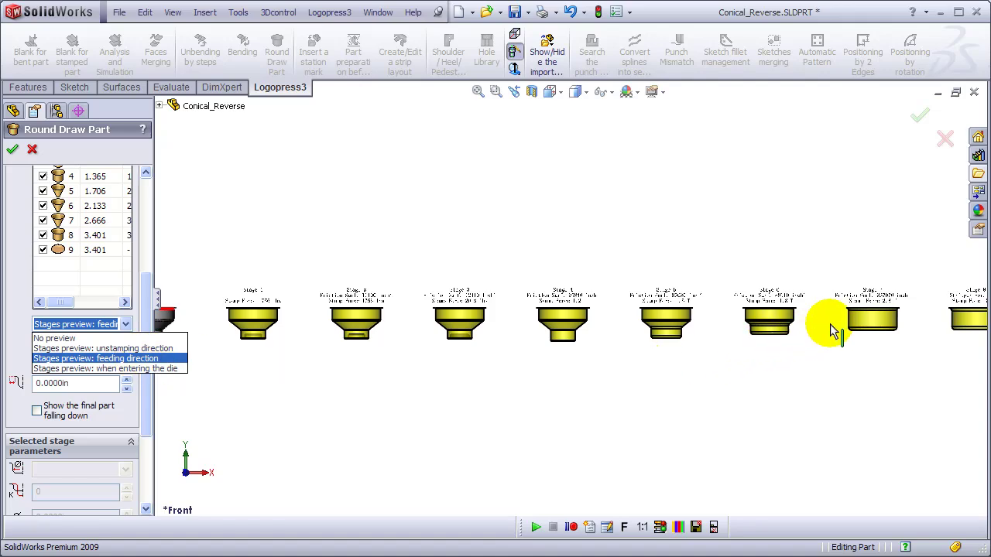
Pan along the stage row from stages 5–7 back to stages 1 and 2
scroll(818, 331, "down", 5)
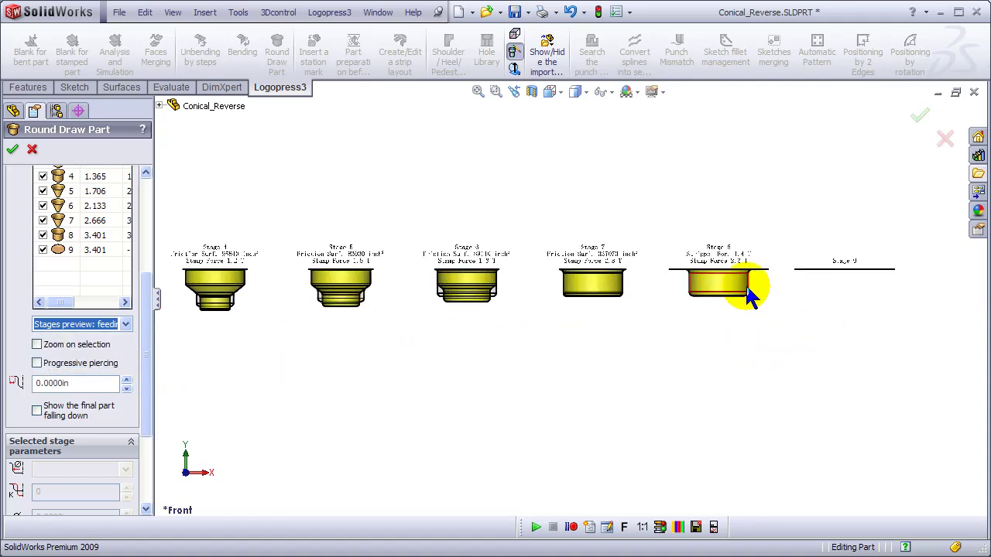
scroll(637, 298, "down", 2)
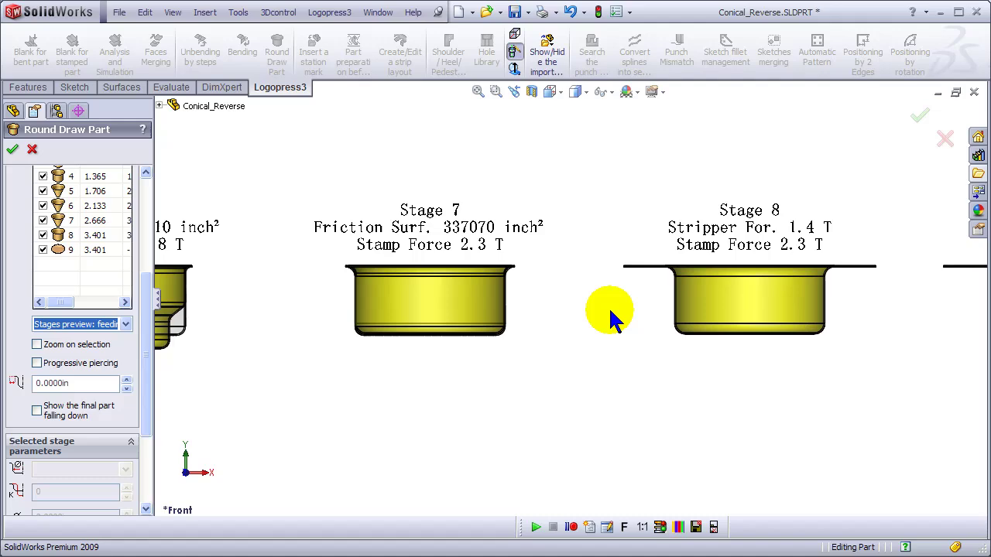
middle_click_drag(515, 321, 908, 332, "ctrl")
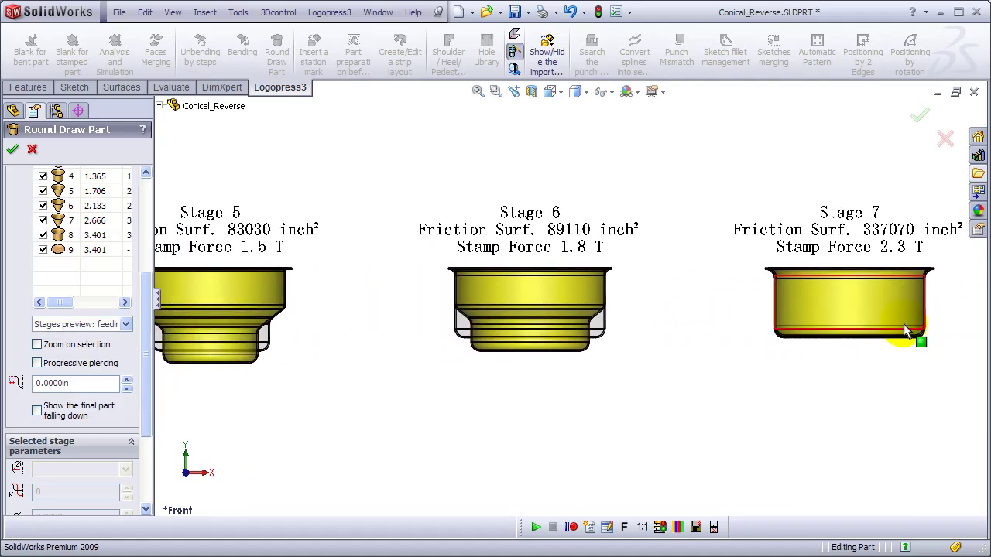
middle_click_drag(346, 364, 878, 353, "ctrl")
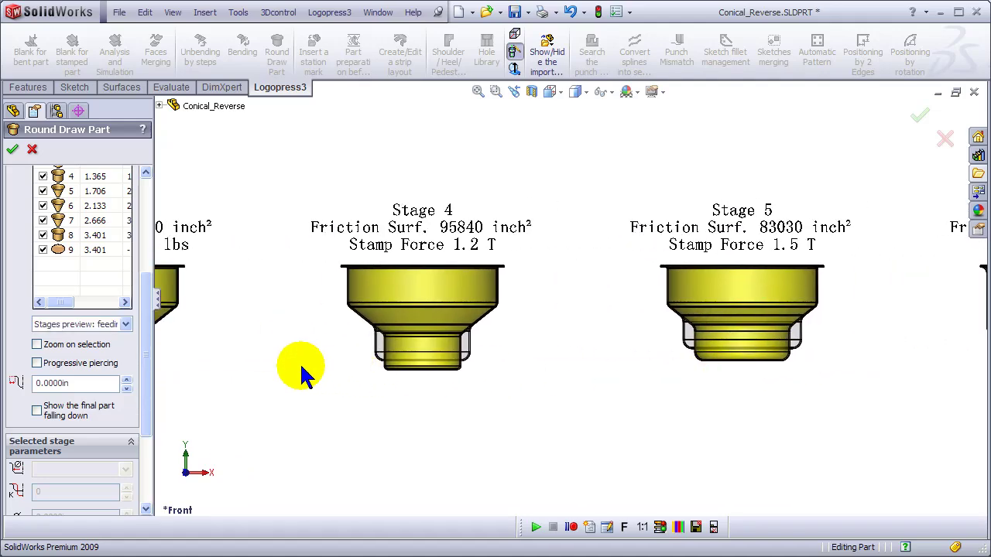
middle_click_drag(299, 372, 895, 362, "ctrl")
middle_click_drag(356, 376, 790, 371, "ctrl")
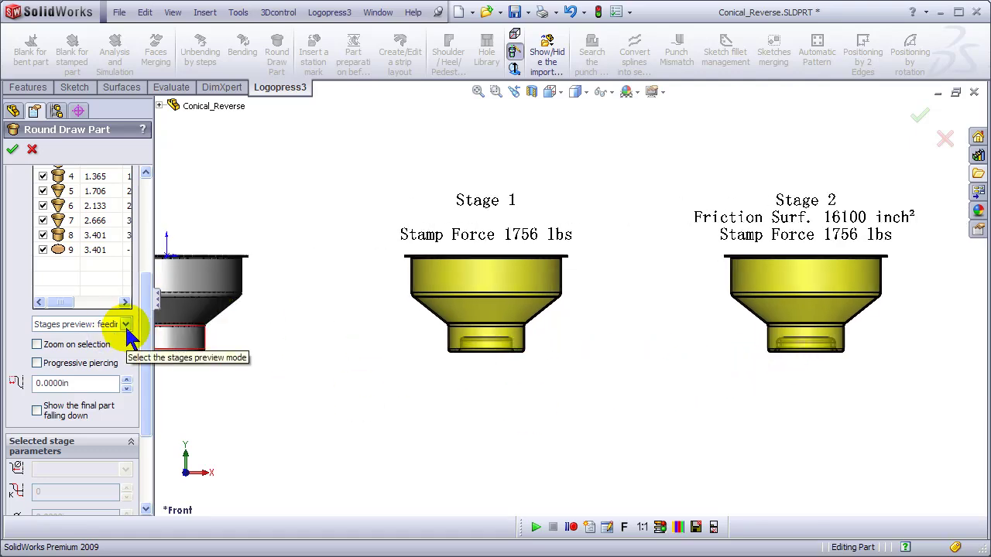
Switch the preview to 'Stages preview: when entering the die' and zoom to inspect the stages
key("f")
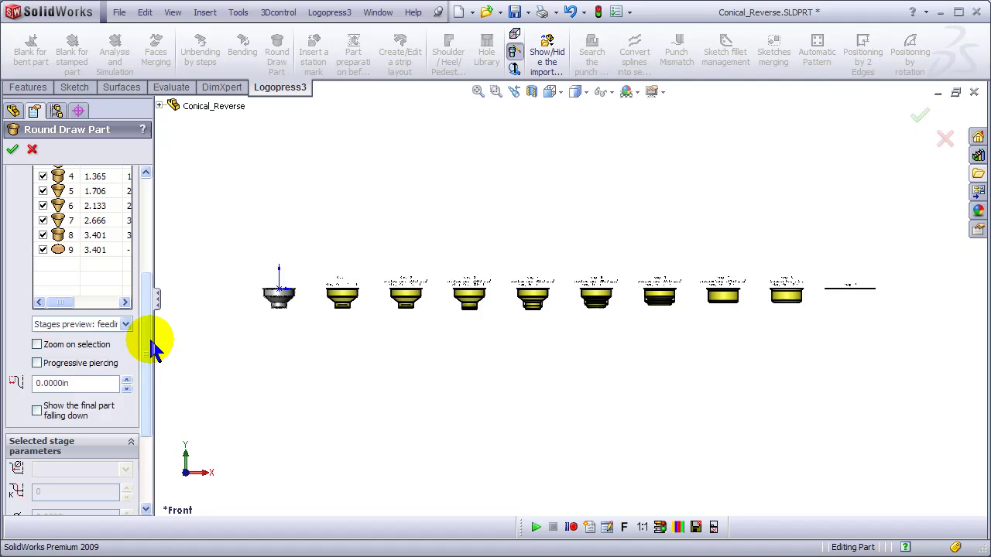
left_click(126, 325)
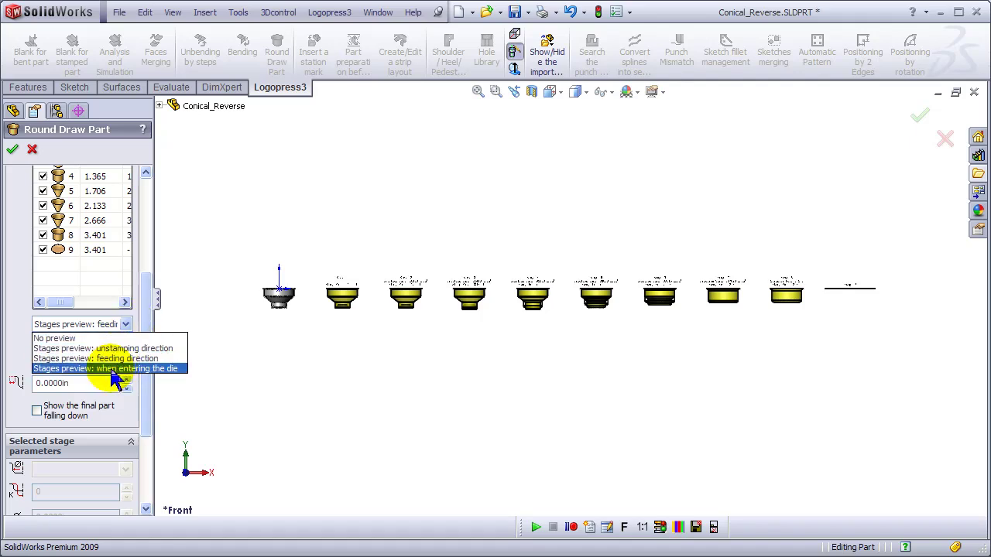
left_click(112, 369)
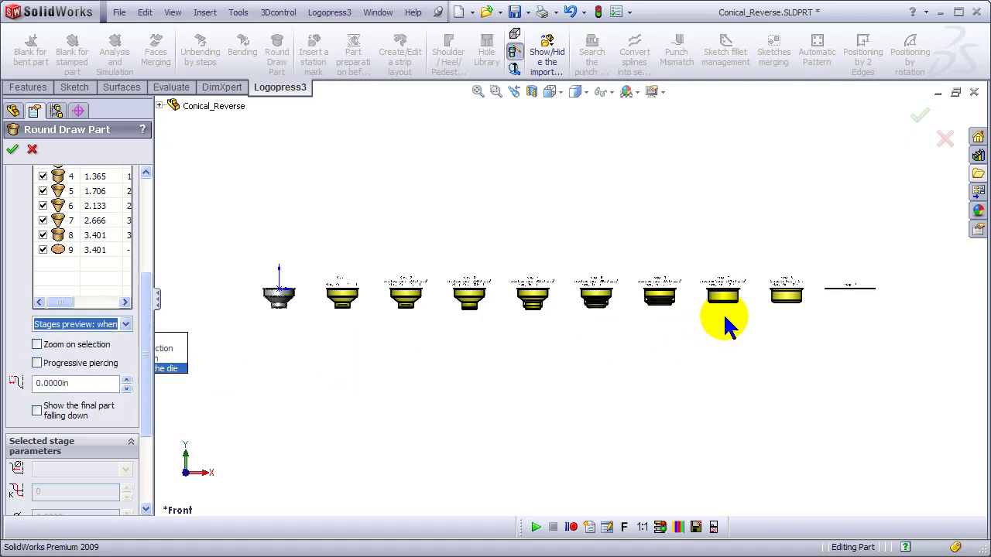
scroll(686, 287, "down", 5)
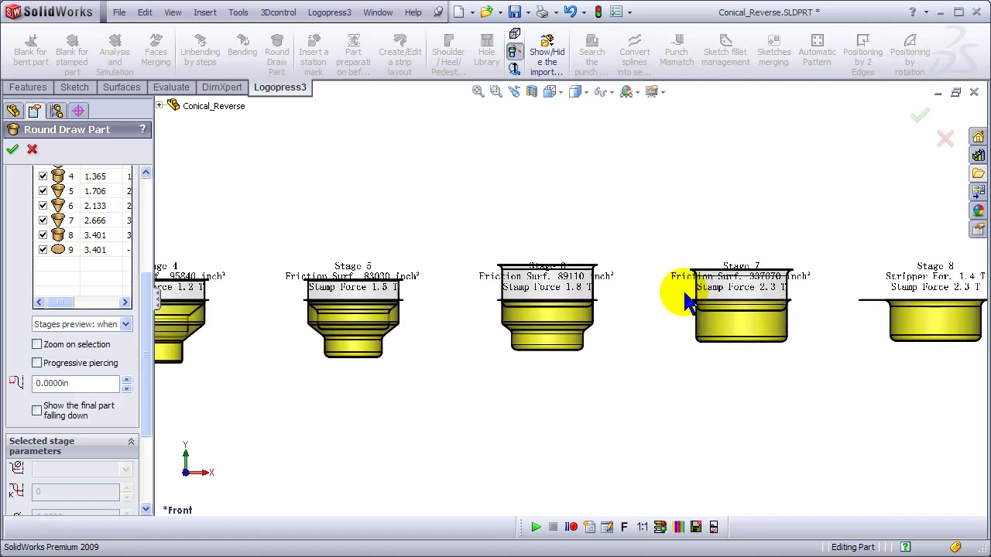
scroll(647, 301, "down", 3)
scroll(480, 307, "up", 4)
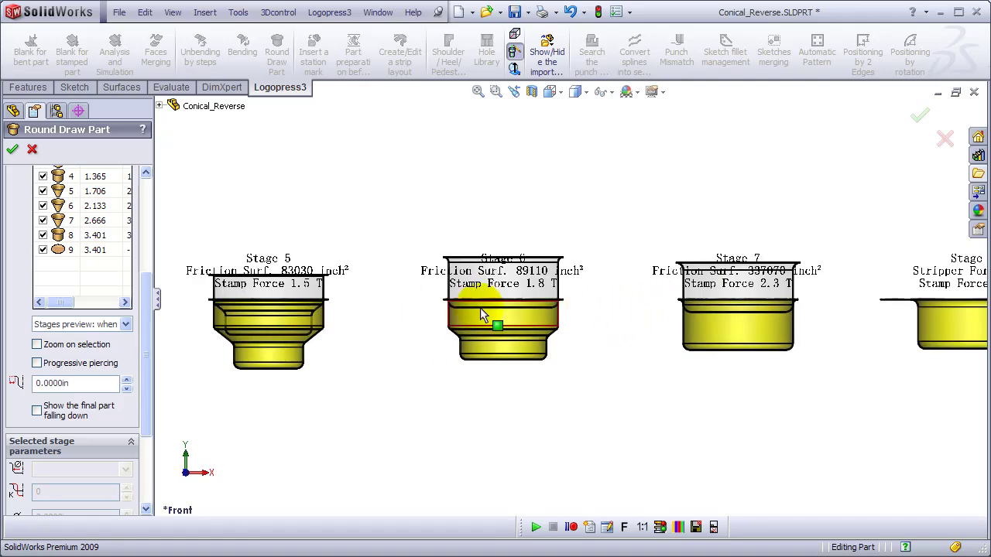
scroll(294, 314, "down", 5)
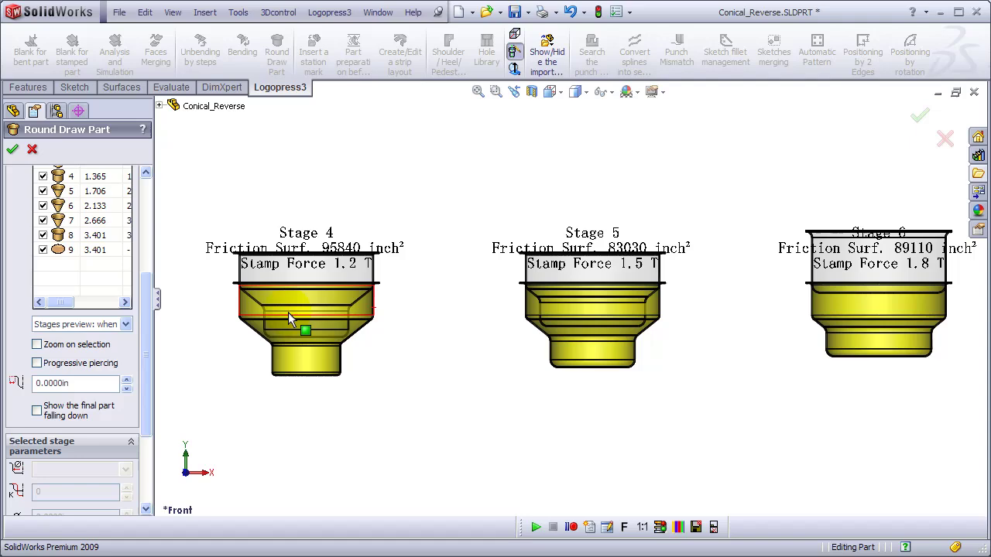
scroll(285, 314, "up", 4)
scroll(244, 316, "down", 3)
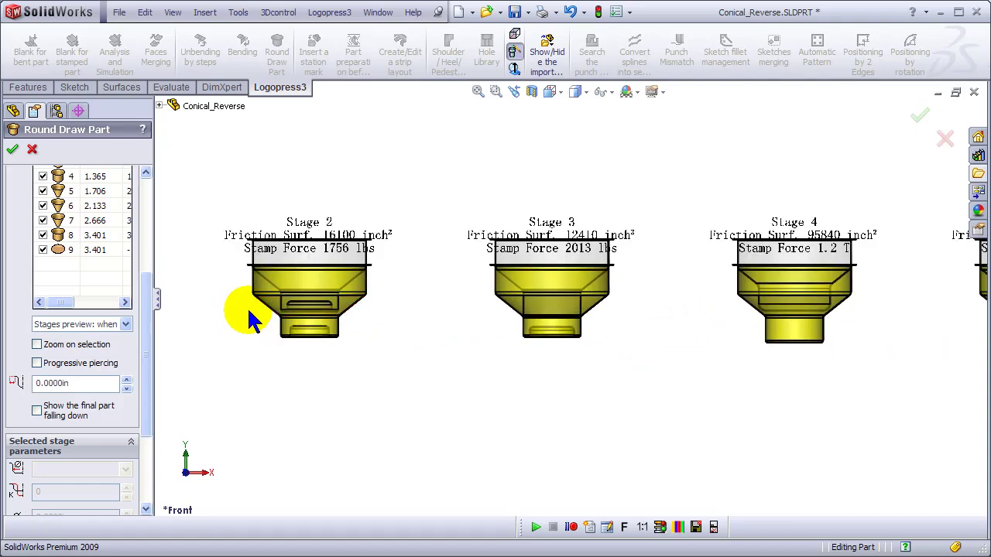
scroll(247, 318, "up", 3)
scroll(264, 323, "down", 2)
scroll(586, 290, "down", 3)
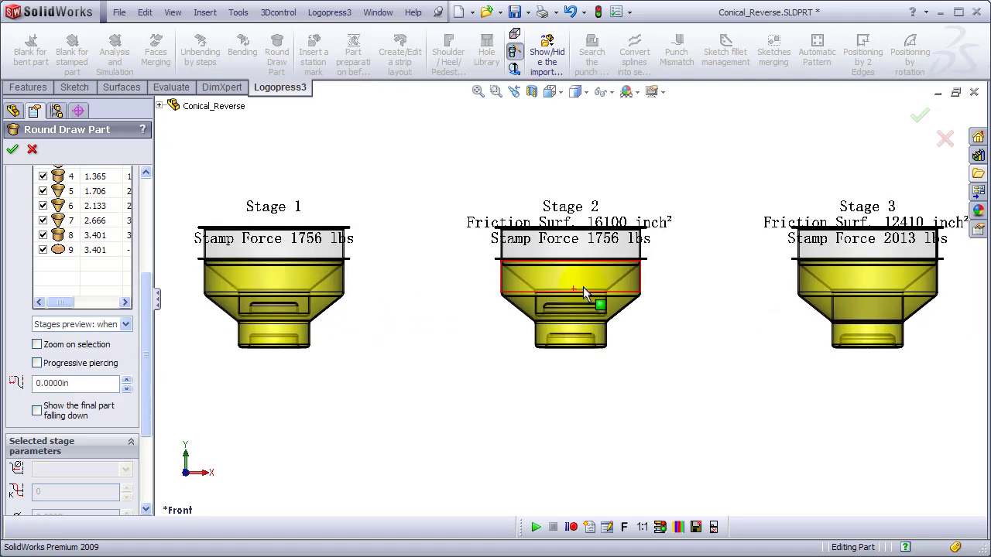
Set No preview, a 0.125 in draw value, show the final part falling down, and accept
scroll(642, 343, "up", 2)
middle_click_drag(642, 343, 672, 373)
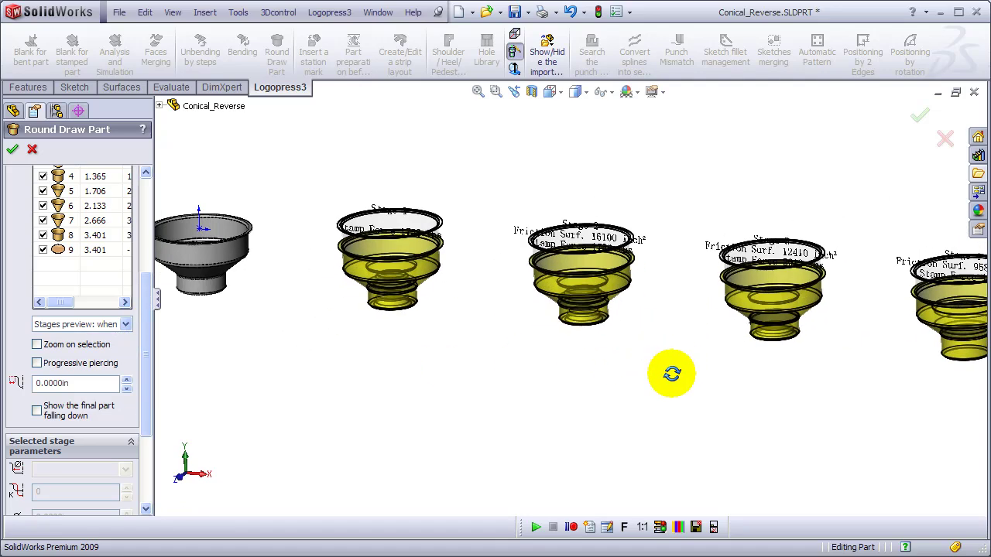
left_click(125, 325)
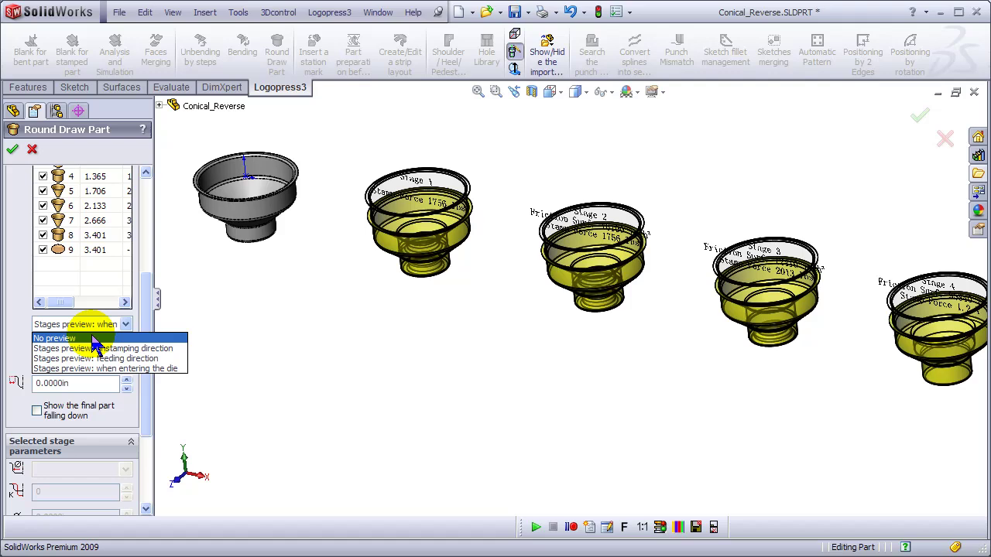
left_click(91, 341)
left_click(77, 384)
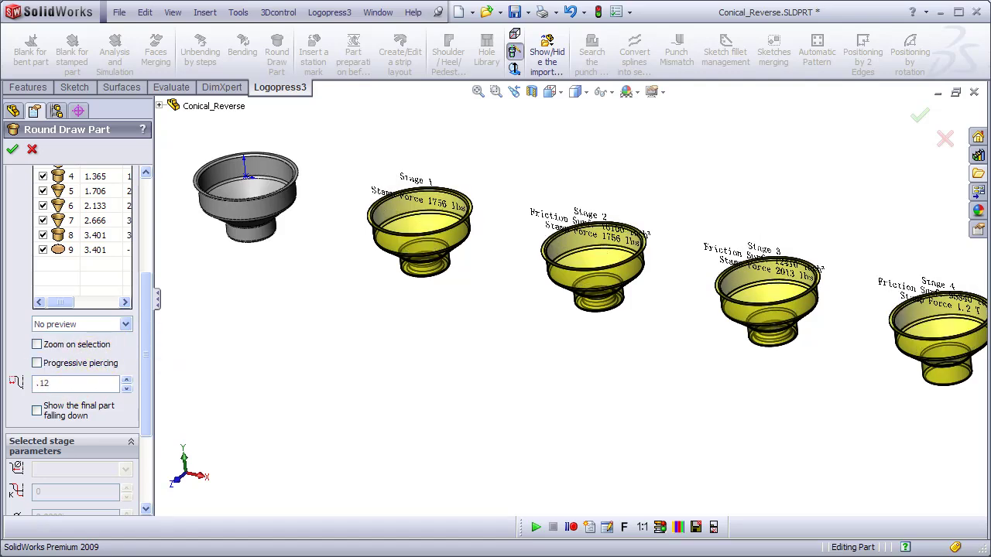
key("Return")
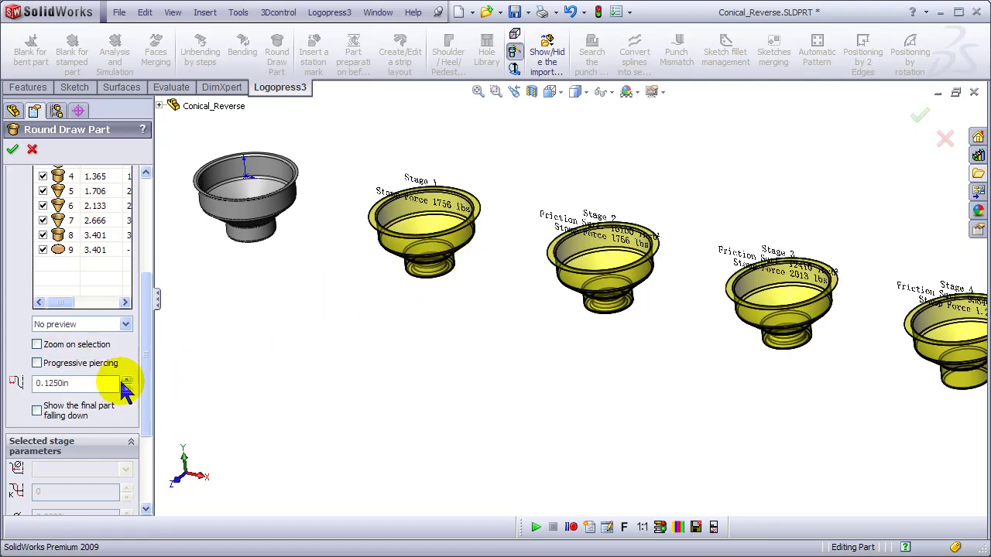
left_click(37, 410)
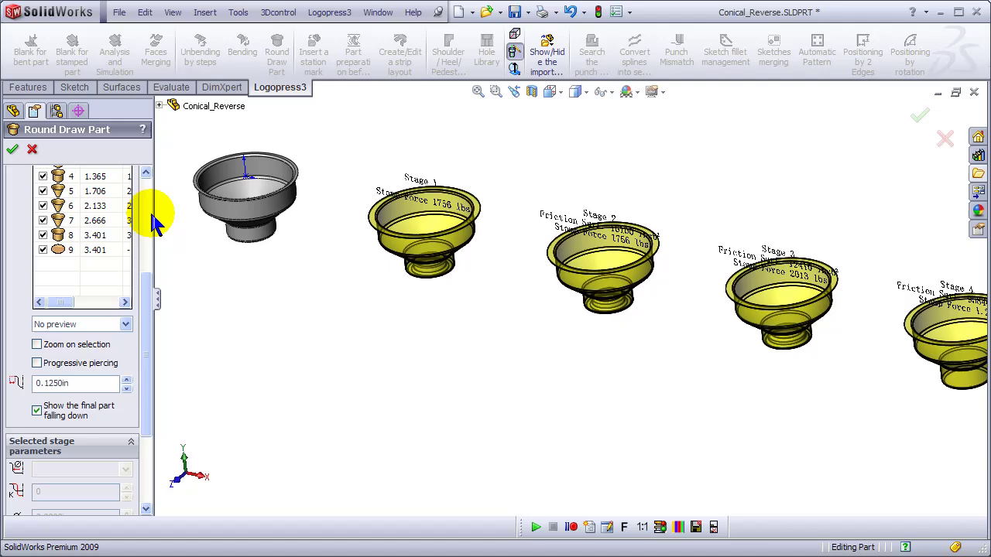
left_click(13, 149)
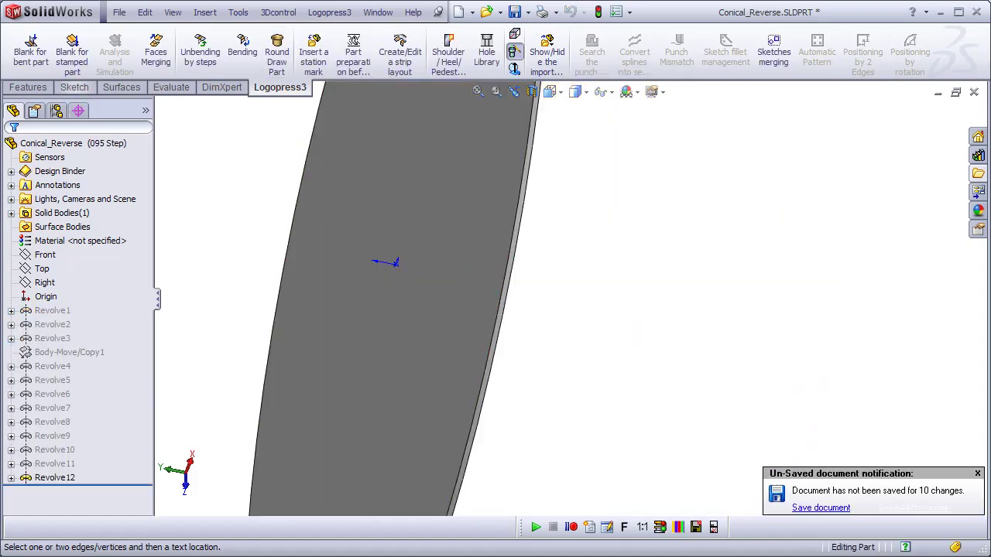
Activate the 085, 065, 055 and 045 Step configurations, orbiting to view the cup
left_click(55, 110)
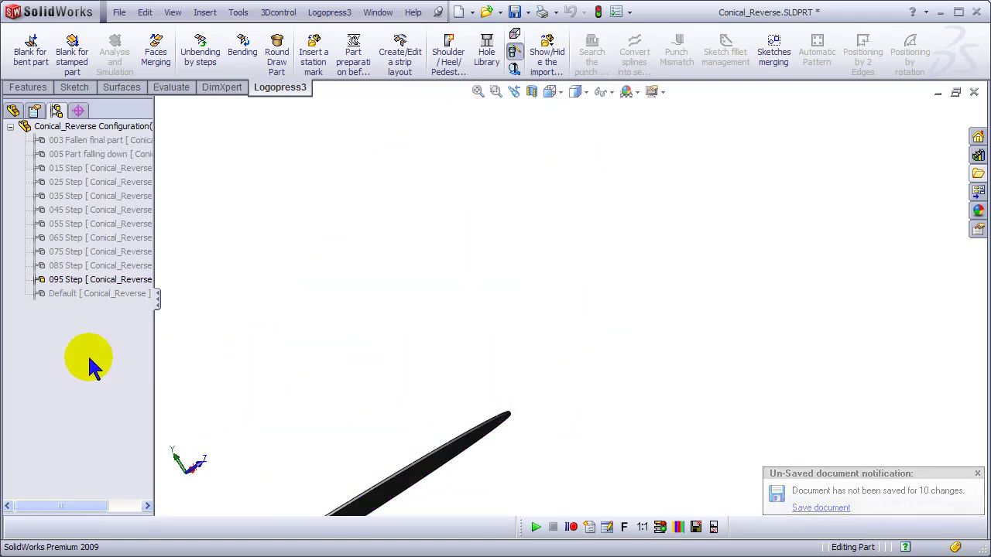
double_click(61, 265)
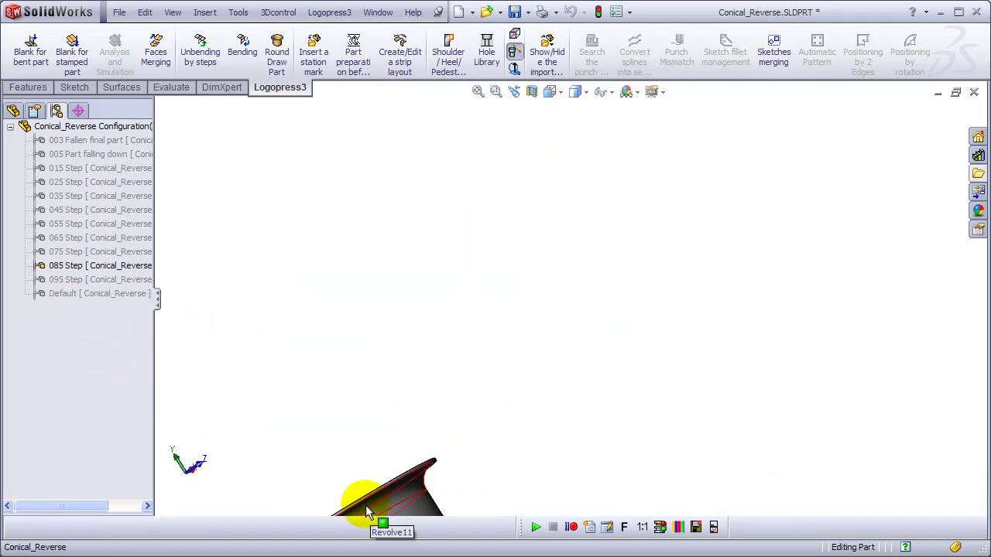
middle_click_drag(389, 491, 579, 347)
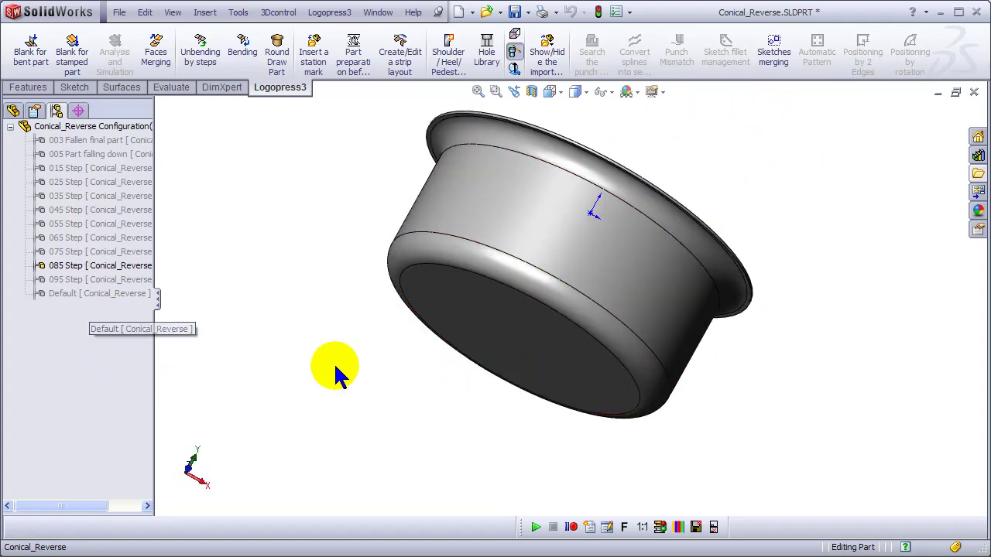
middle_click_drag(335, 372, 274, 336)
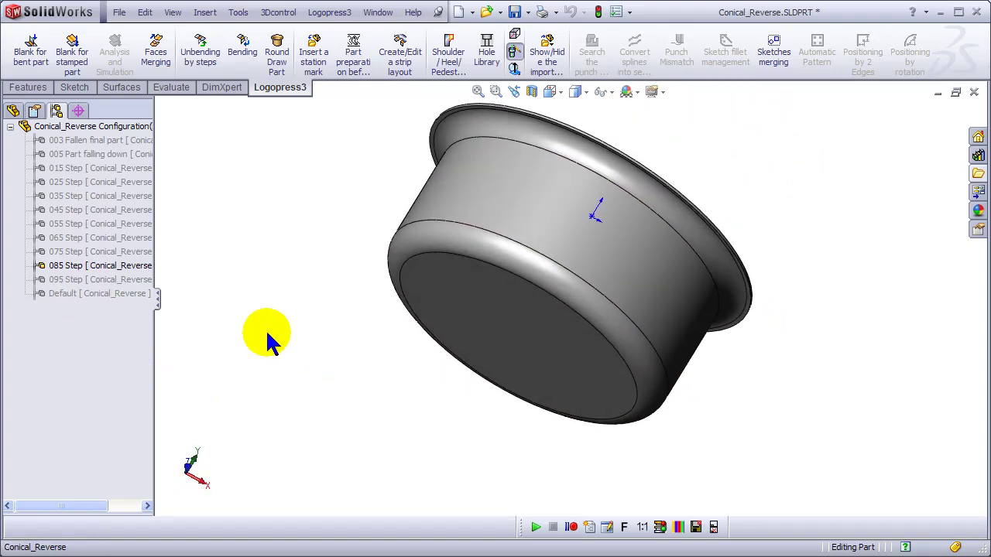
double_click(65, 238)
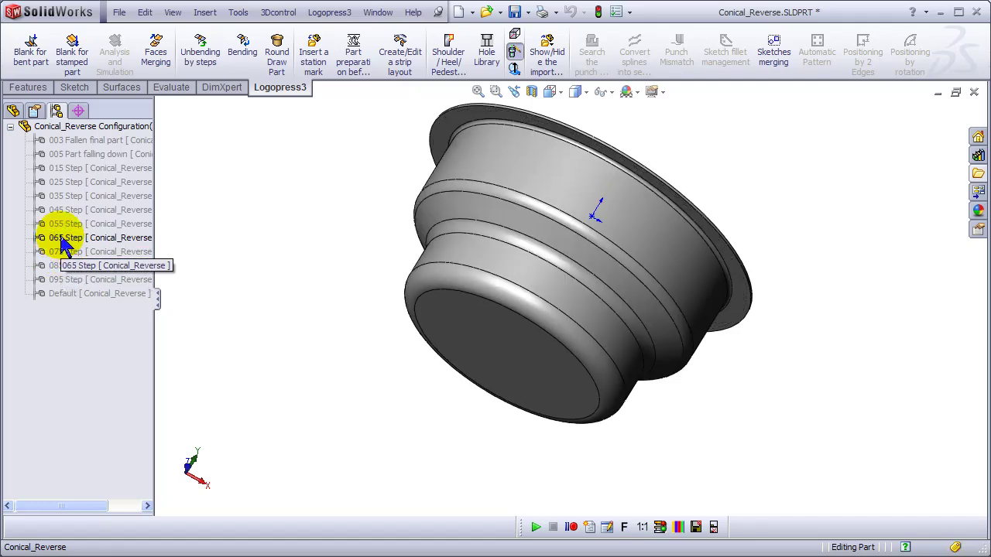
double_click(62, 223)
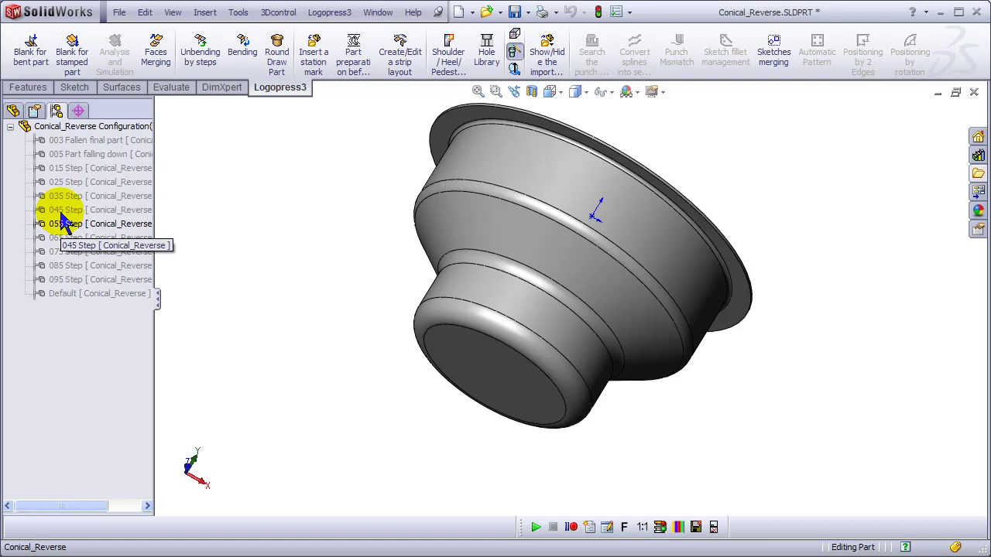
double_click(64, 209)
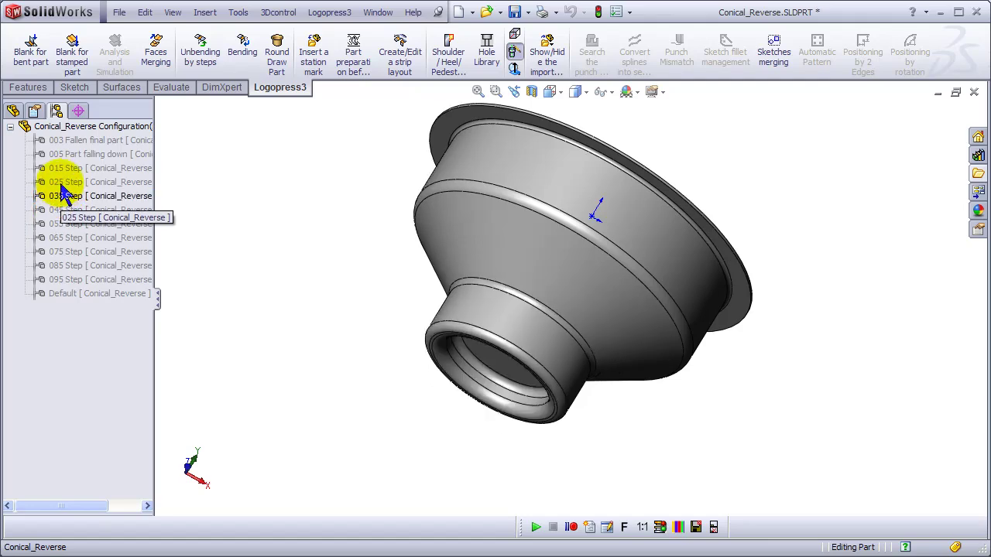
Activate 025, 015, 005 Part falling down and 003 Fallen final part, then start a strip layout
double_click(63, 182)
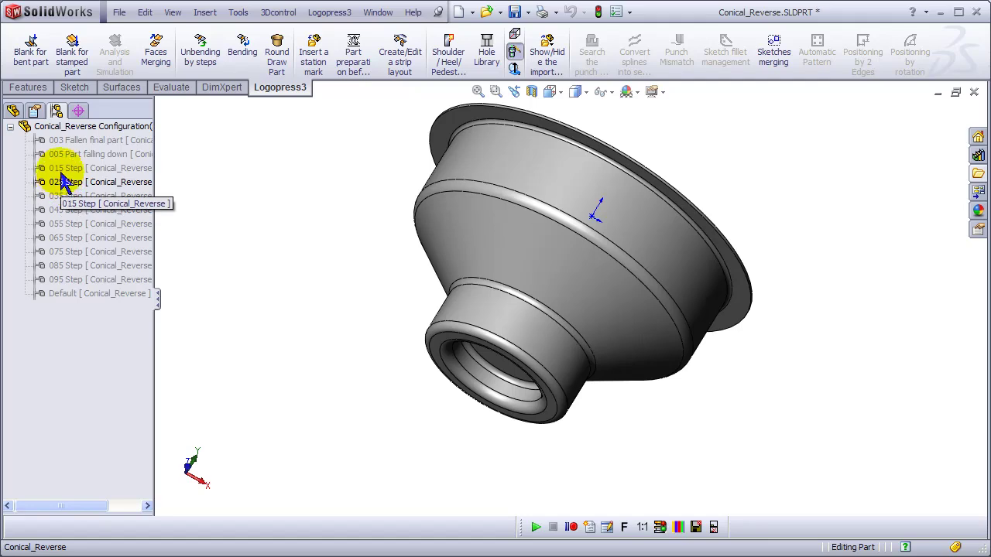
double_click(65, 169)
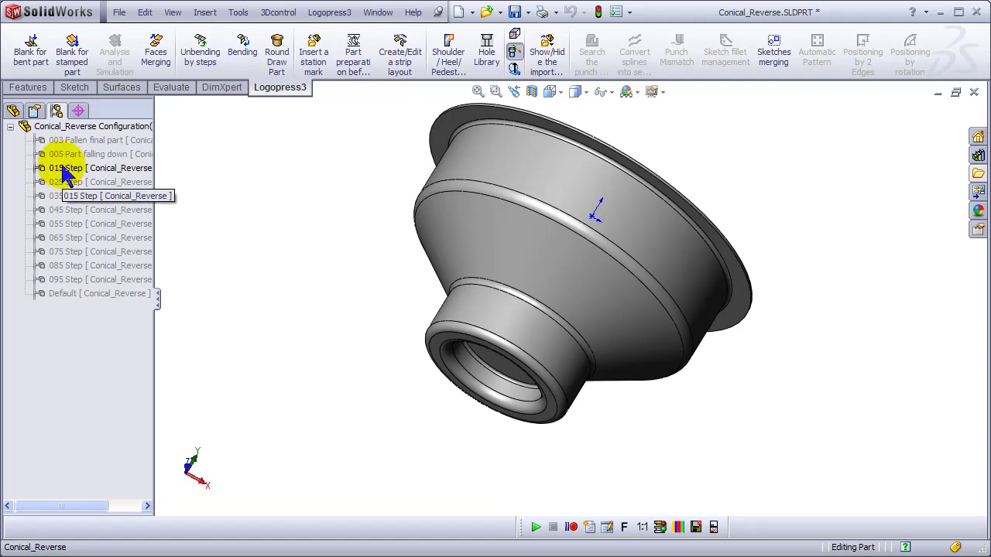
double_click(67, 155)
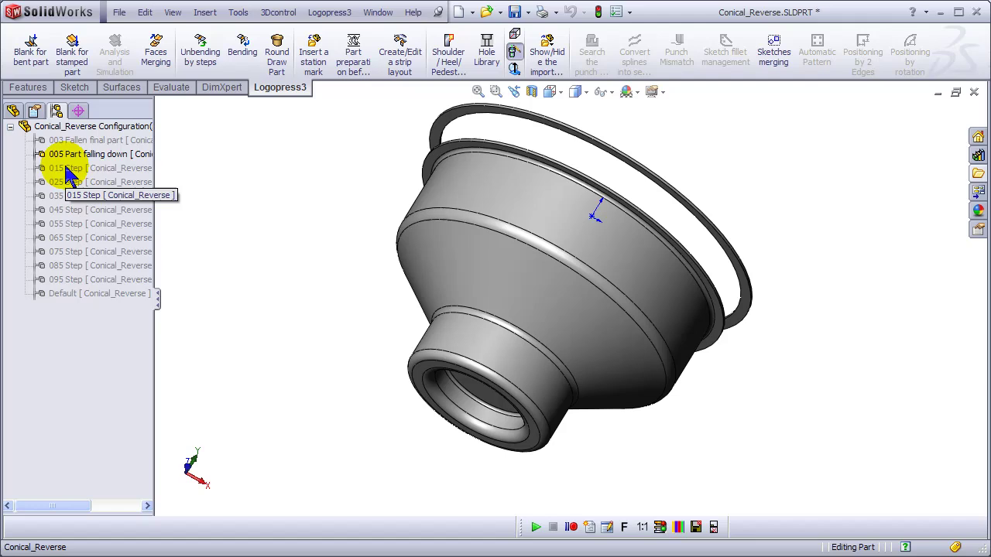
double_click(76, 141)
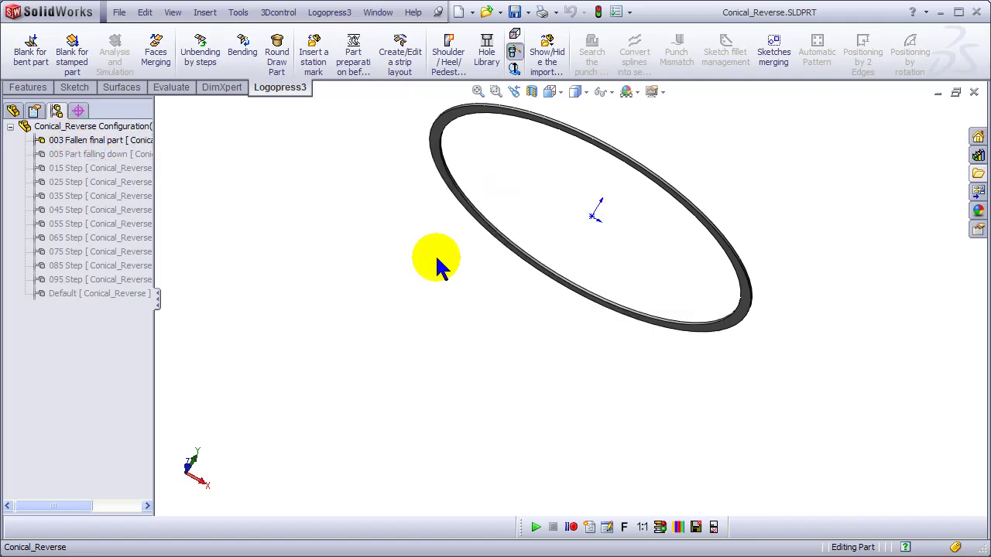
left_click(400, 56)
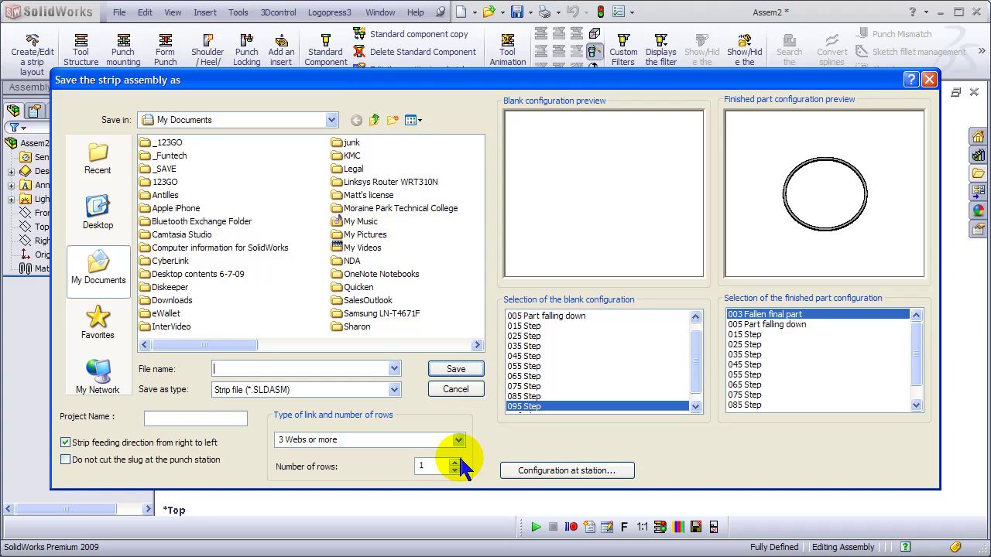
Save the strip as 713-STRIP ASSY with project 713- in the Conical and reverse folder
left_click(534, 471)
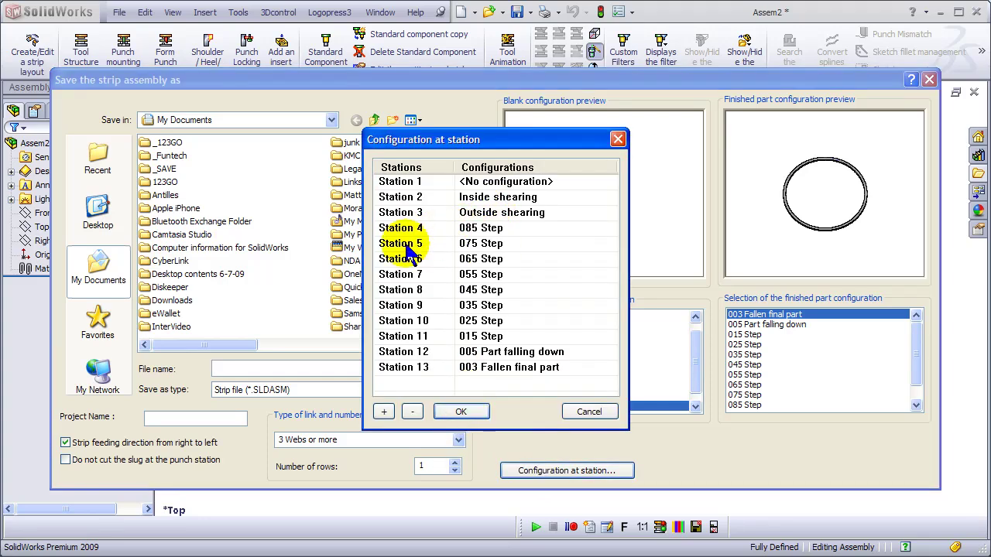
left_click(460, 411)
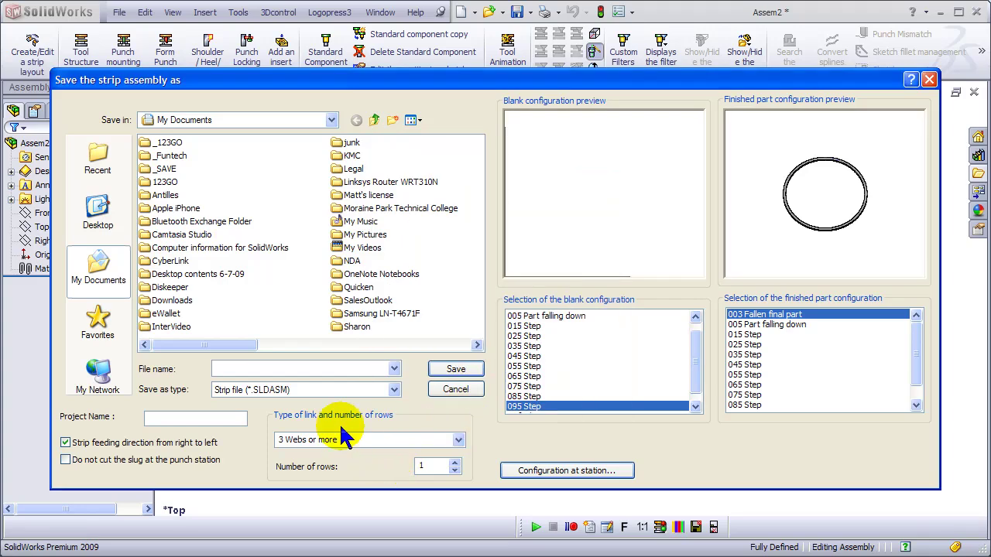
left_click(120, 325)
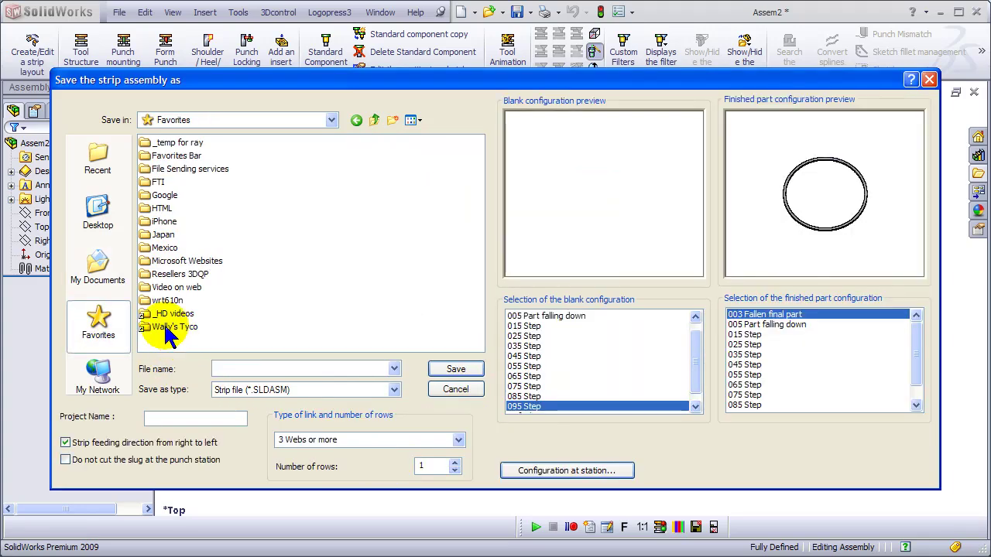
double_click(165, 314)
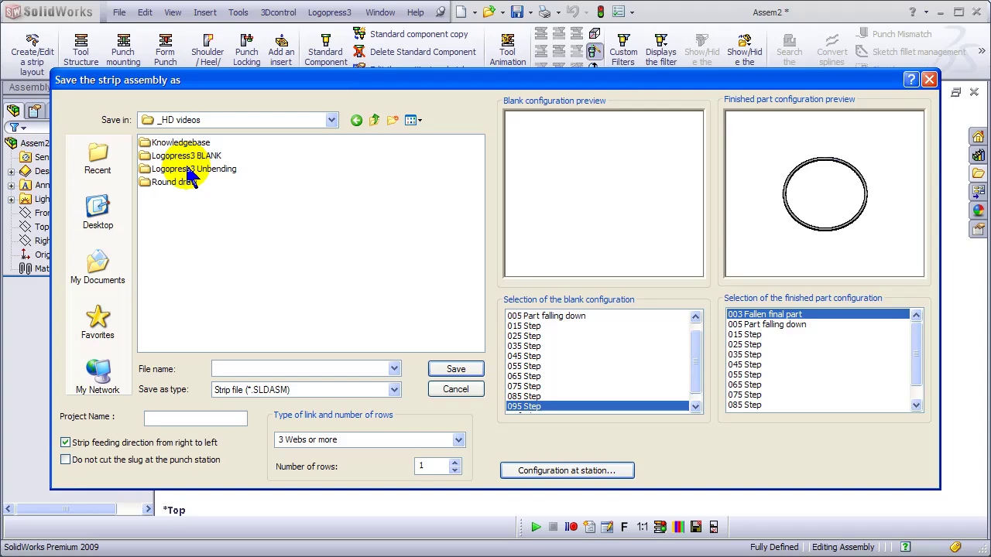
double_click(167, 184)
left_click(161, 145)
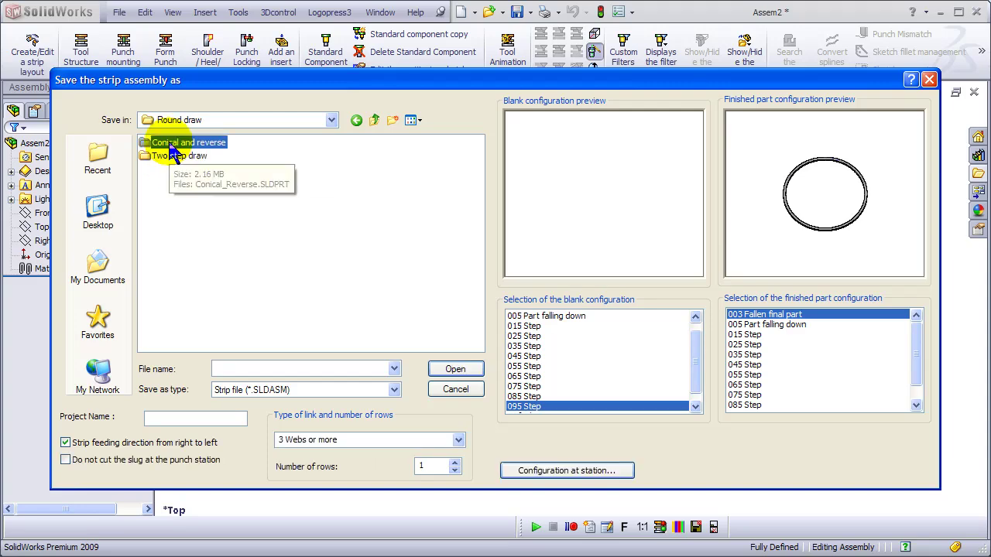
double_click(161, 146)
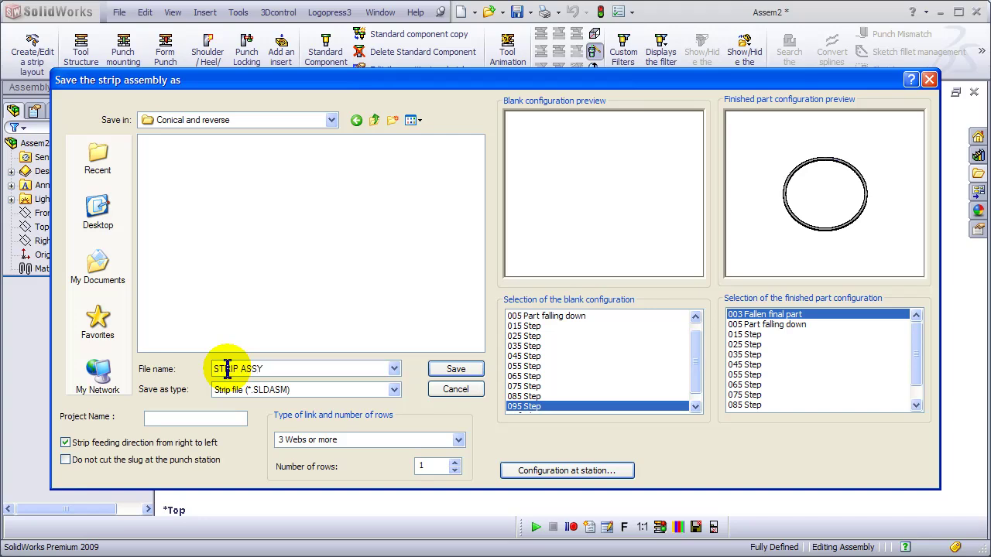
left_click(157, 419)
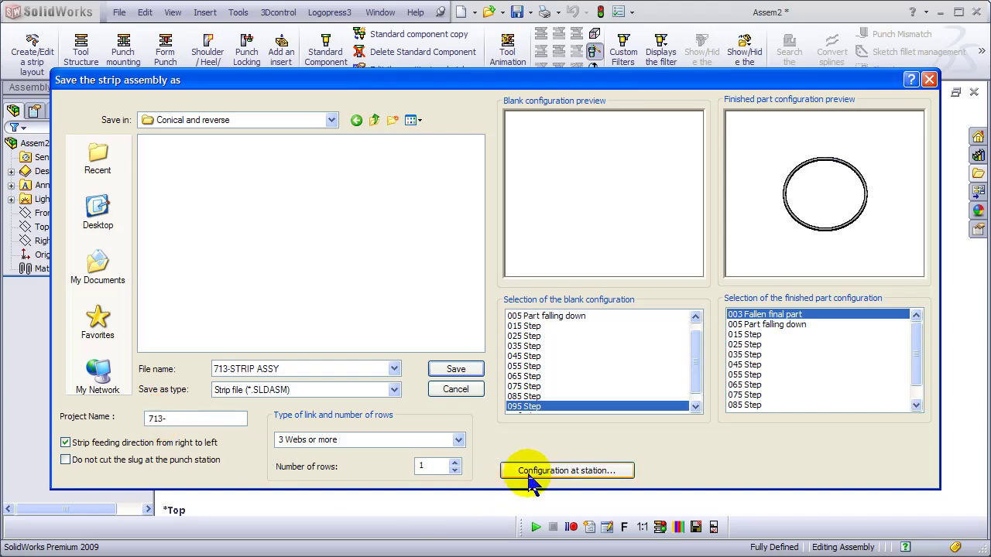
left_click(455, 370)
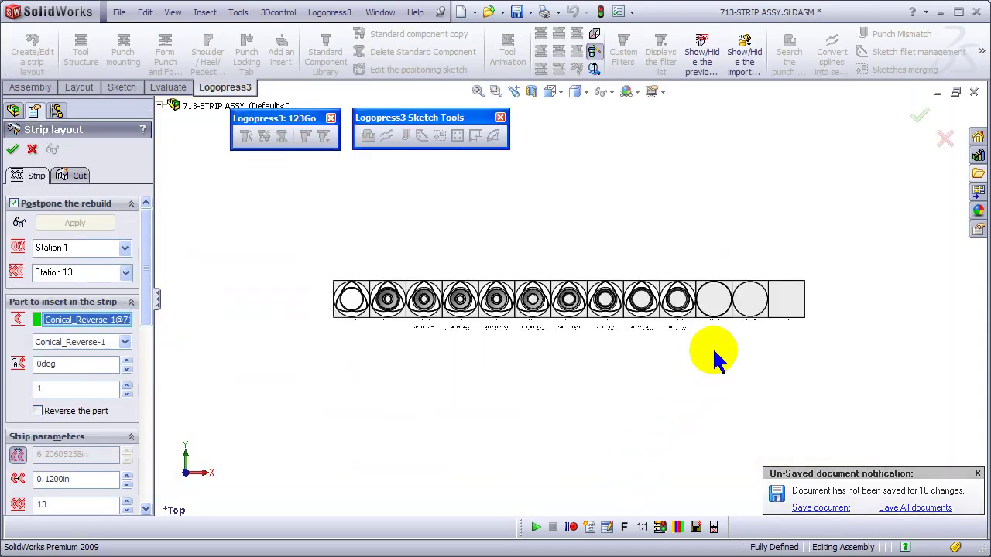
key("shift+z")
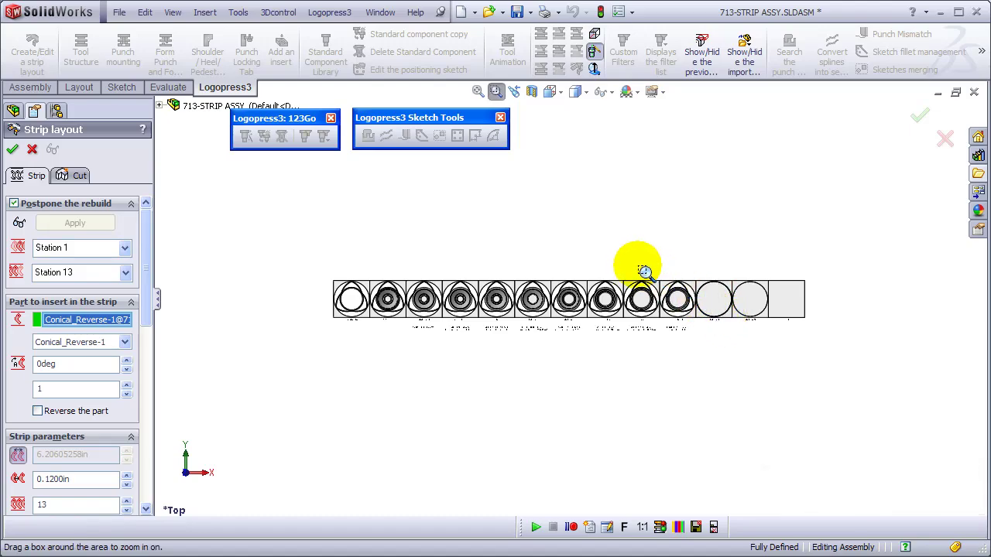
left_click_drag(636, 267, 743, 357)
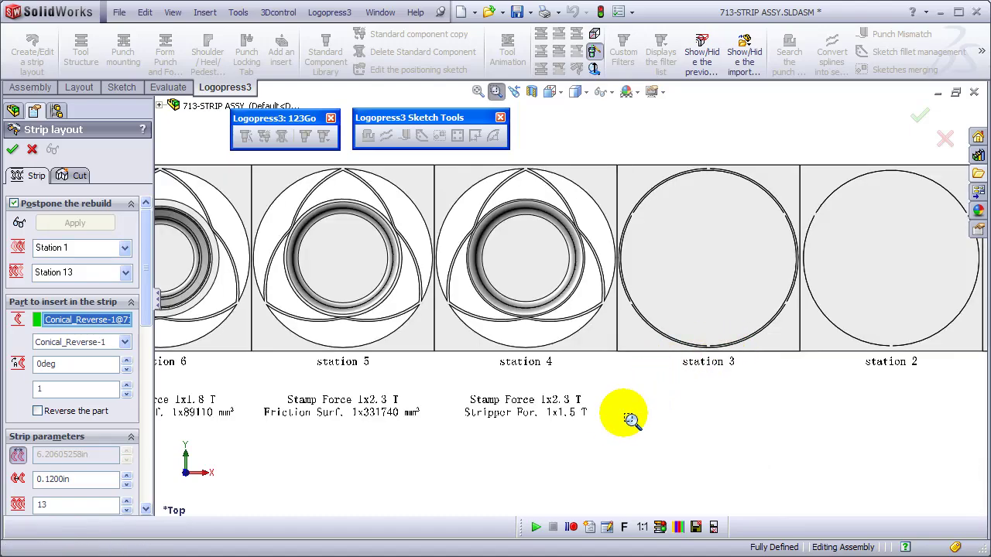
middle_click_drag(630, 415, 596, 340)
scroll(596, 341, "down", 3)
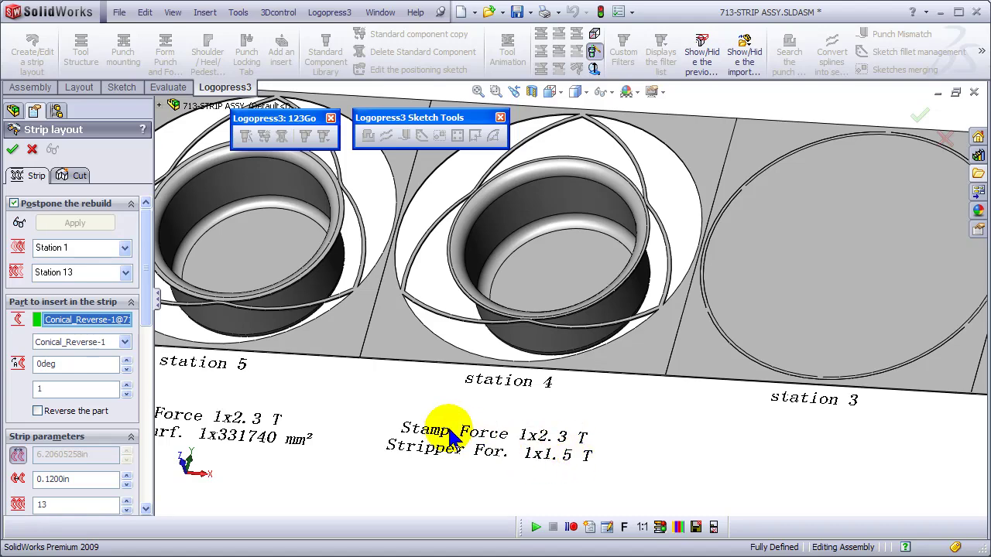
scroll(442, 432, "up", 5)
scroll(276, 332, "up", 4)
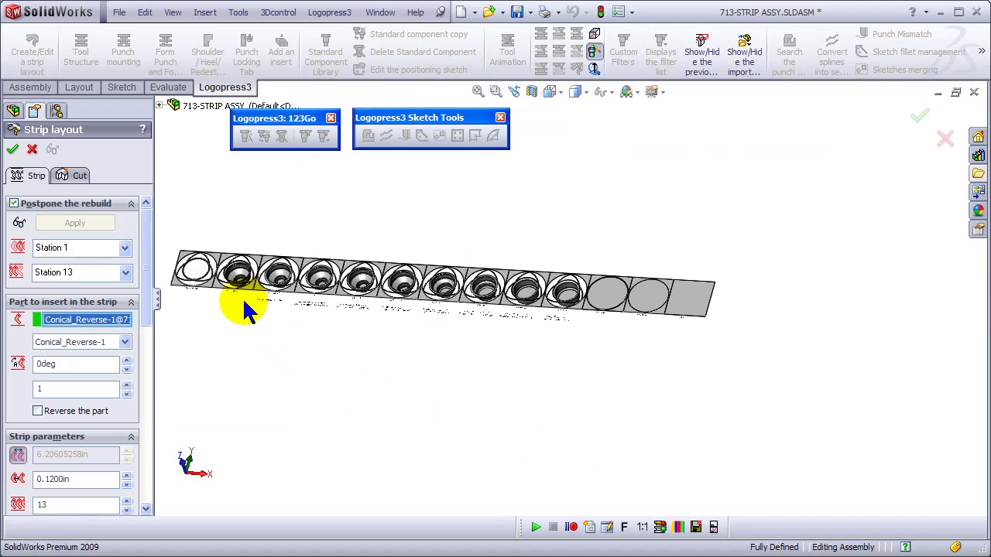
middle_click_drag(243, 309, 498, 303)
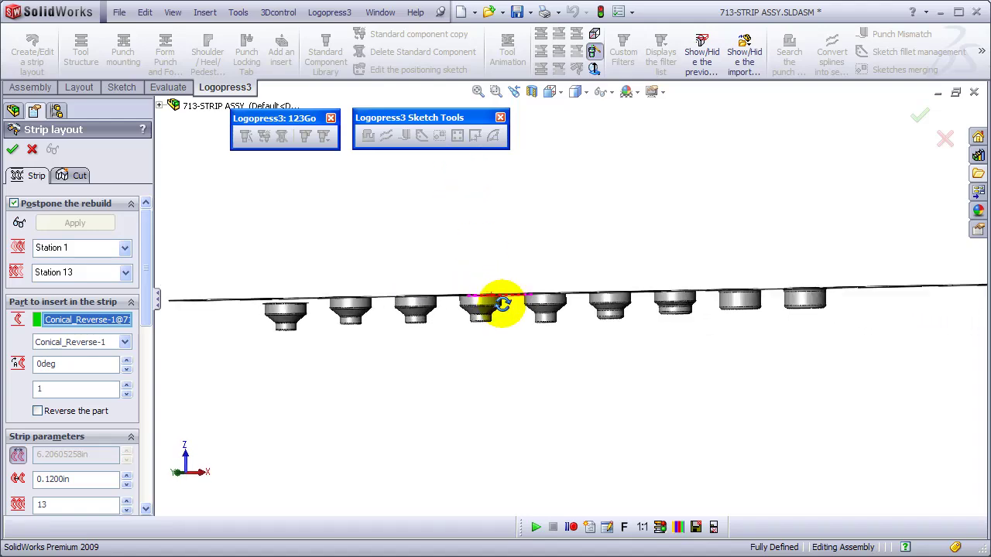
scroll(366, 301, "down", 3)
middle_click_drag(365, 302, 565, 354)
scroll(611, 325, "down", 3)
scroll(451, 221, "down", 2)
scroll(580, 301, "down", 2)
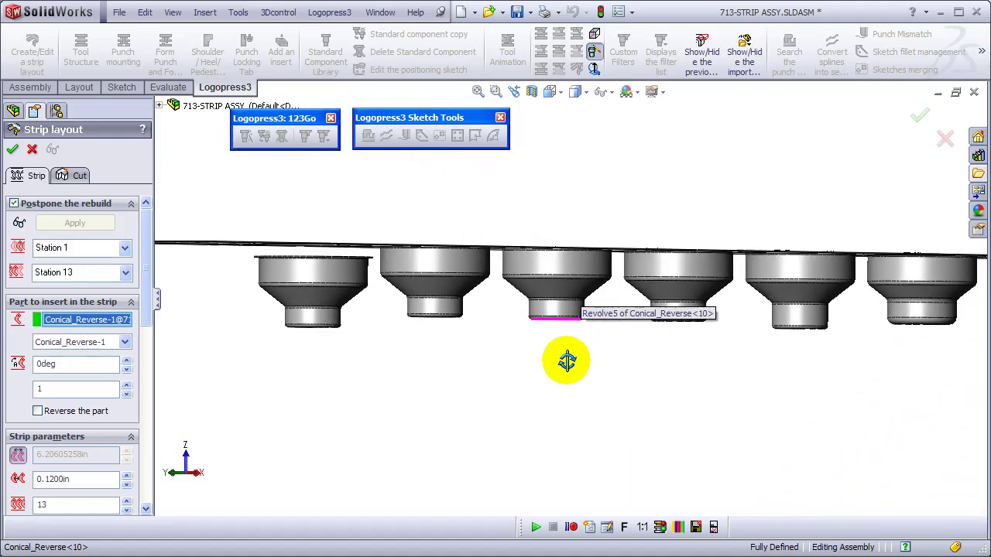
scroll(778, 325, "up", 3)
middle_click_drag(887, 302, 867, 333)
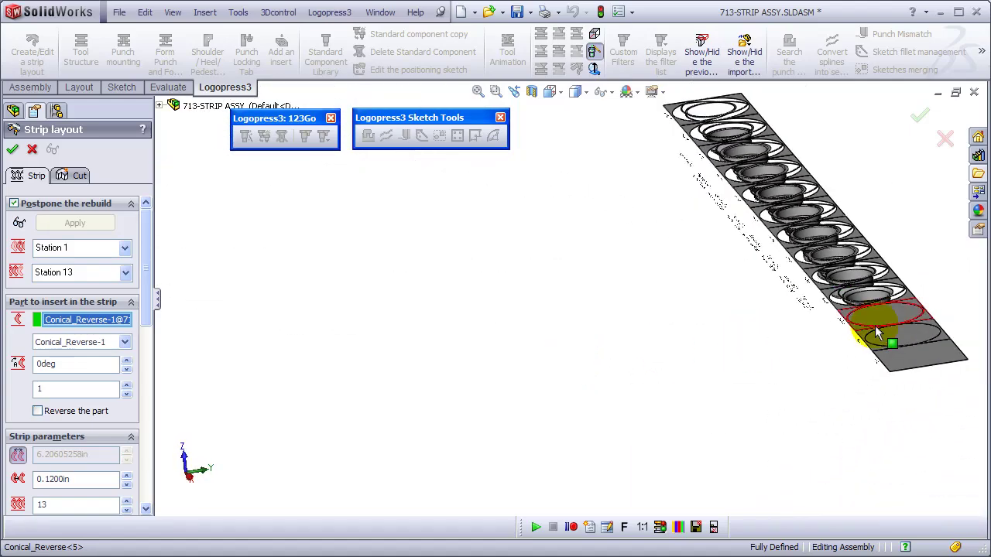
scroll(829, 299, "up", 2)
scroll(805, 302, "down", 2)
middle_click_drag(801, 302, 812, 268)
scroll(841, 317, "down", 2)
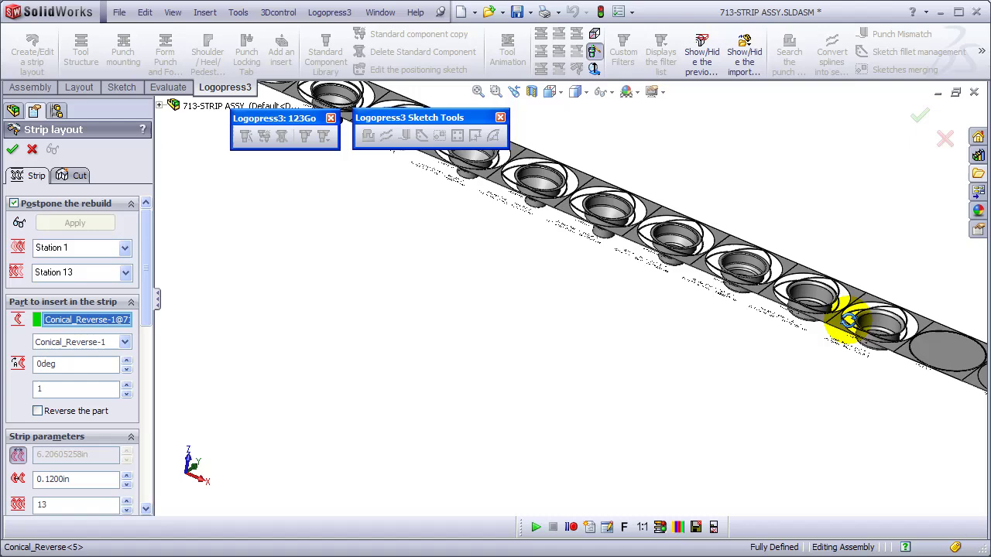
scroll(719, 208, "down", 1)
scroll(716, 206, "down", 3)
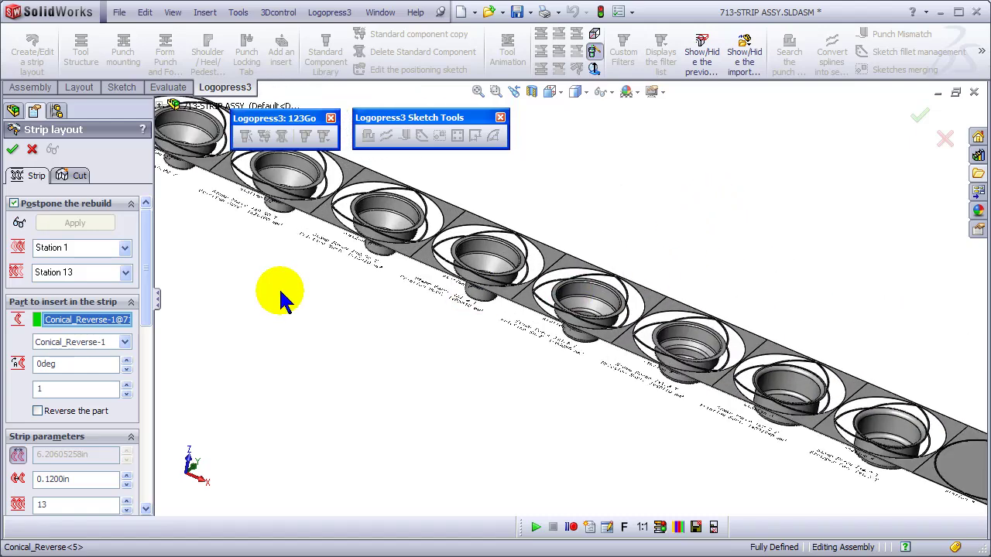
Change the strip's part count from 1 to 3 so every station carries three staggered cups
left_click_drag(77, 389, 38, 387)
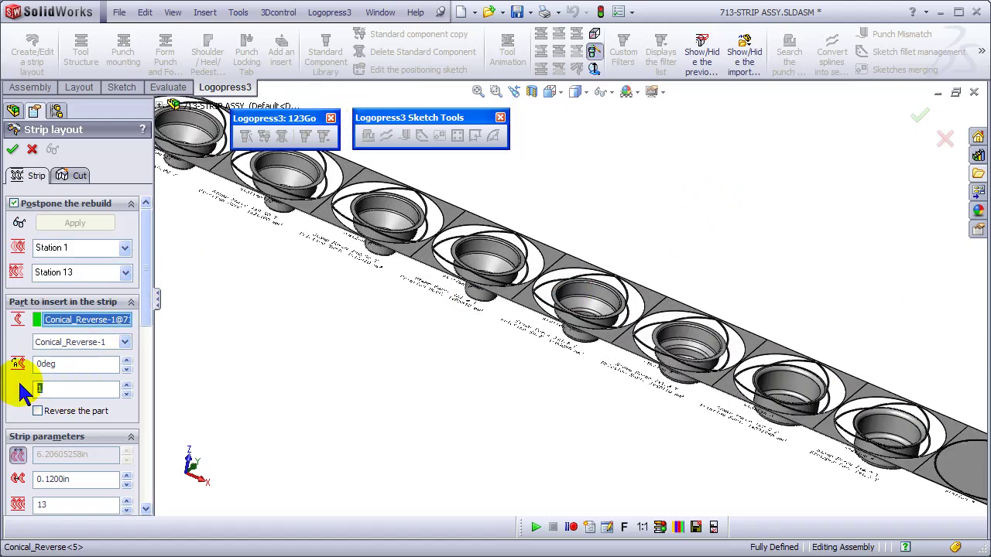
type("3")
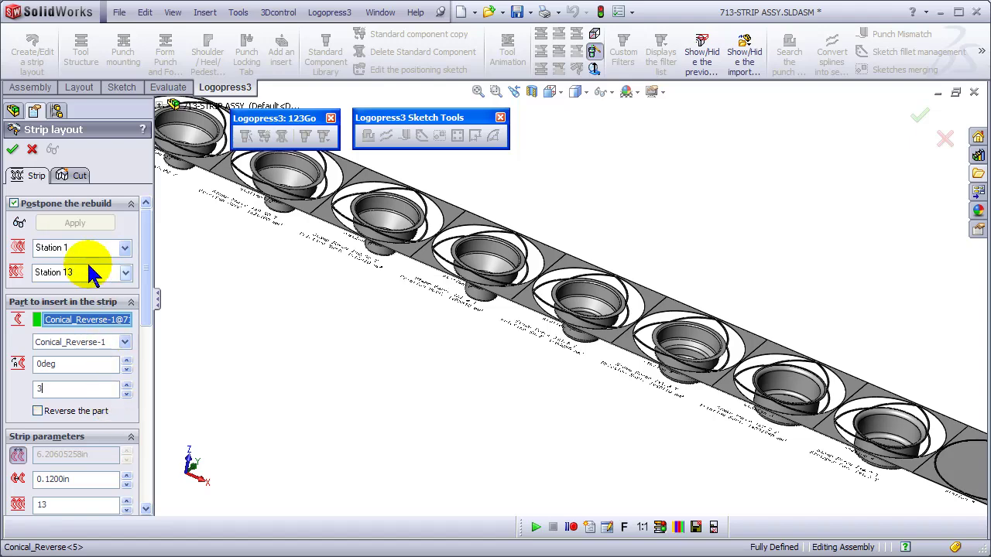
left_click(75, 223)
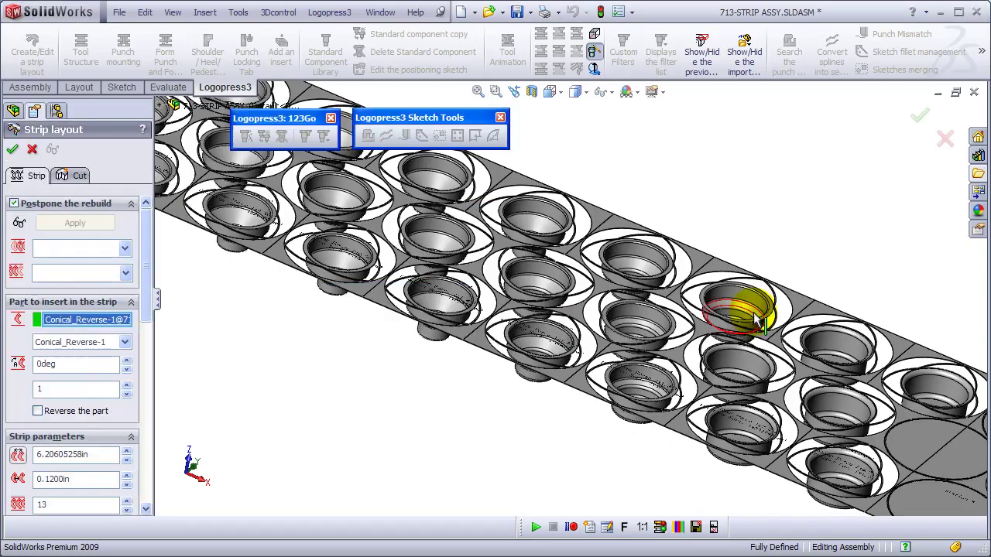
scroll(855, 378, "down", 6)
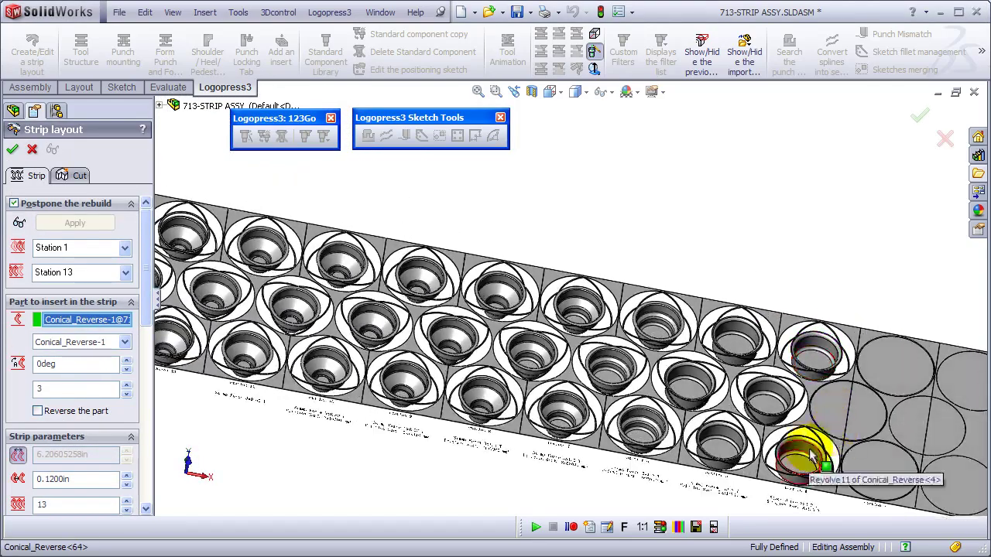
scroll(648, 494, "down", 4)
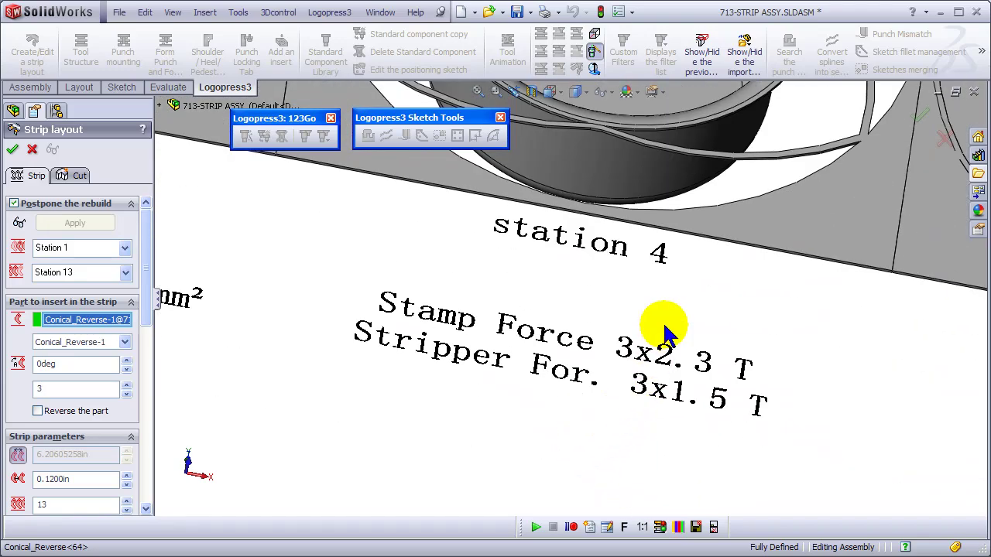
scroll(664, 314, "up", 8)
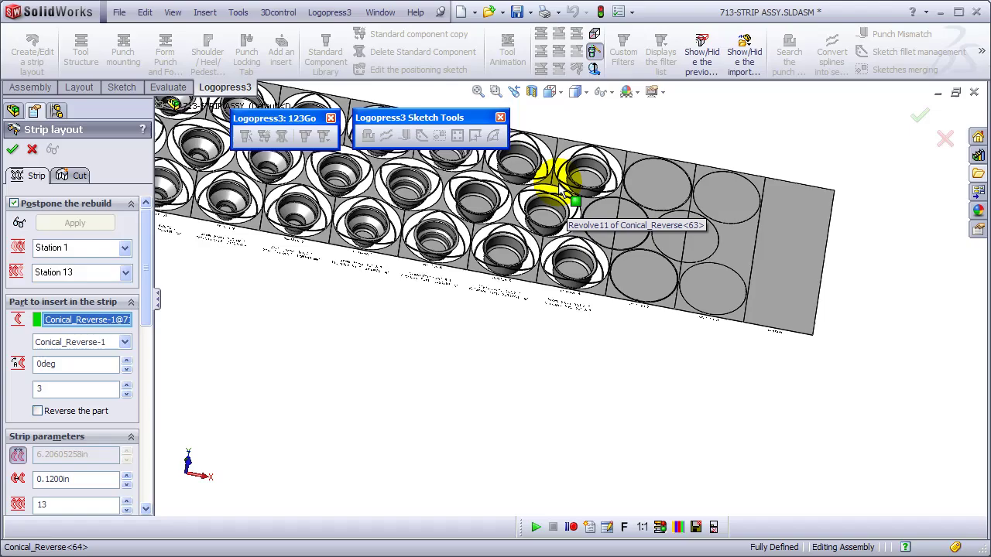
scroll(546, 200, "down", 3)
middle_click_drag(612, 308, 615, 243)
scroll(409, 310, "up", 5)
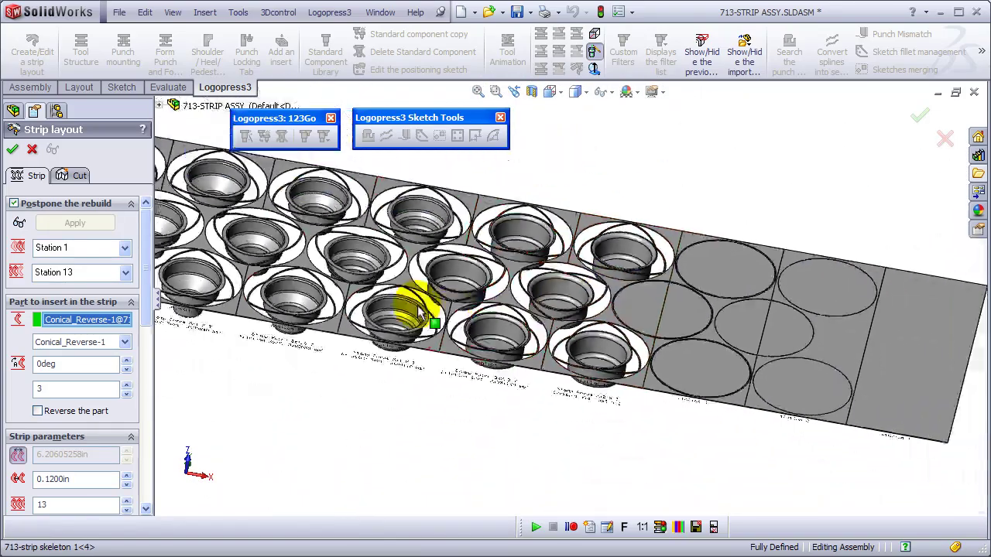
scroll(310, 255, "up", 3)
scroll(260, 252, "down", 2)
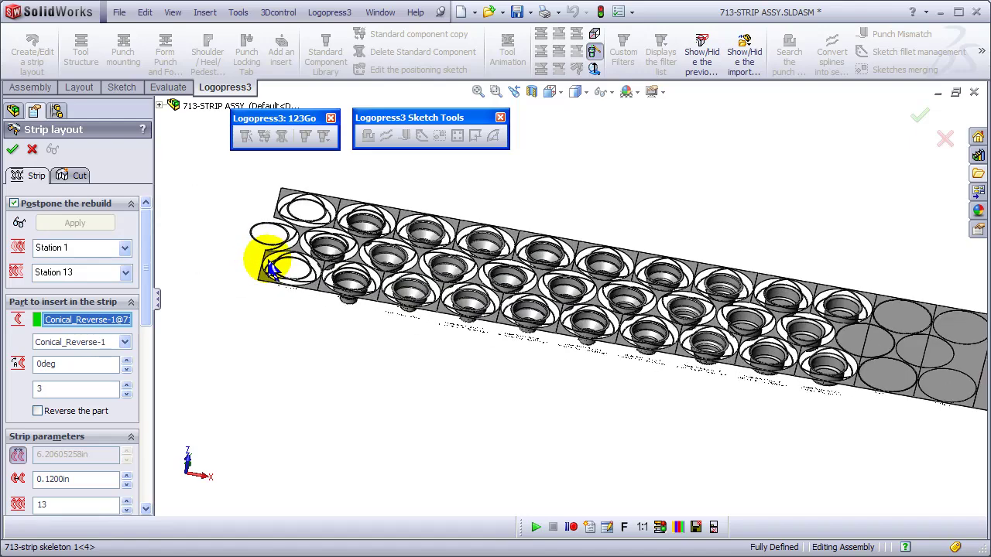
scroll(862, 370, "down", 2)
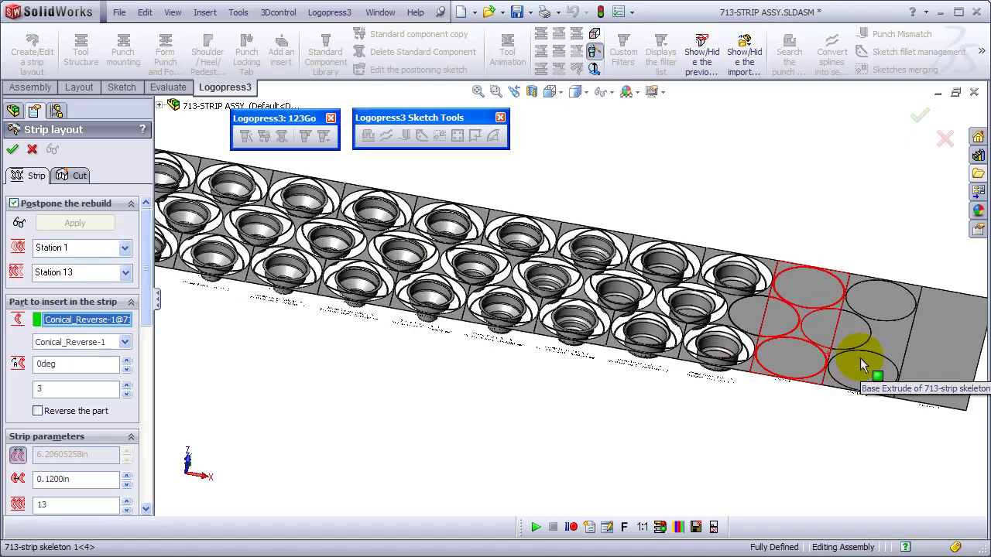
Accept the three-row strip layout and update the strip information, then inspect its underside
left_click(919, 115)
left_click(465, 311)
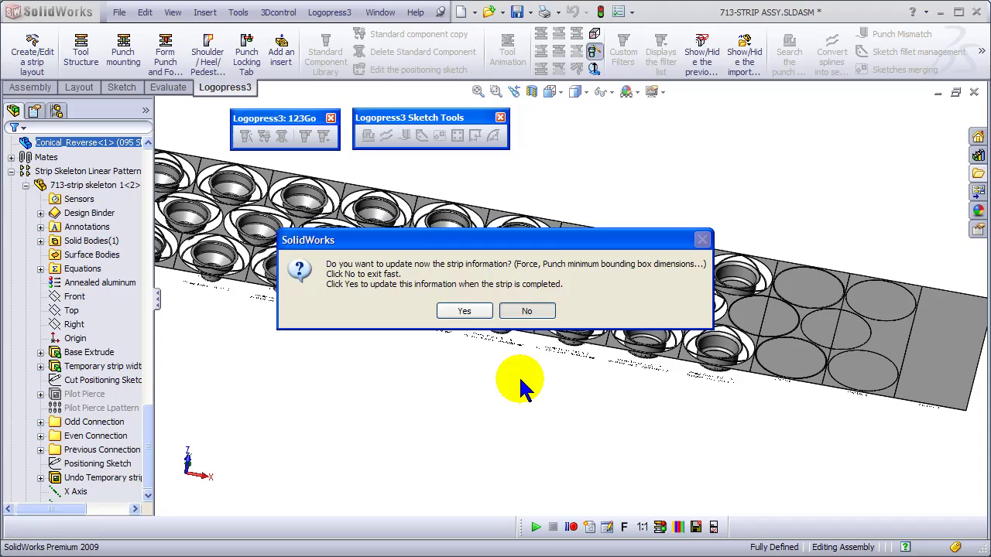
mouse_move(518, 406)
middle_mouse_down()
mouse_move(577, 402)
mouse_move(516, 411)
middle_mouse_up()
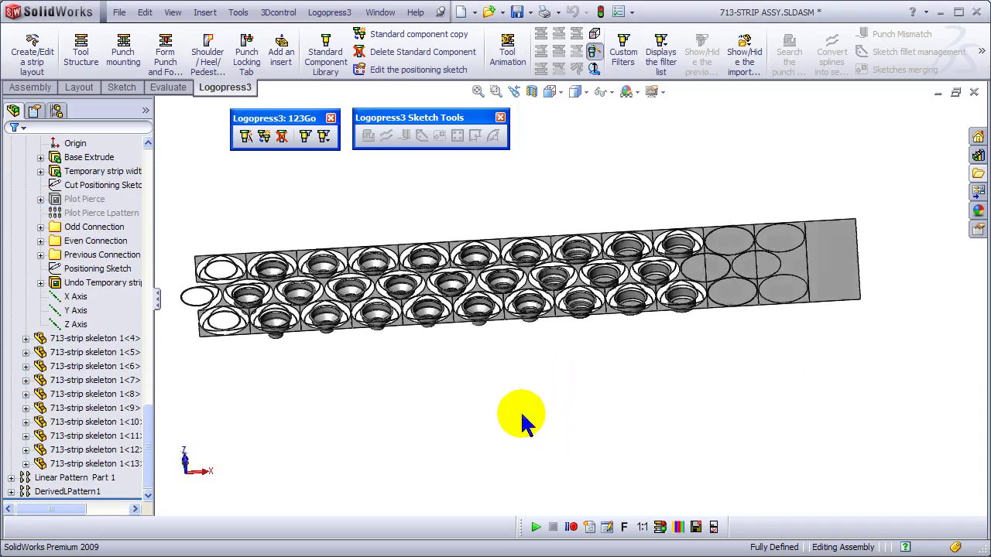
middle_click_drag(633, 451, 601, 299)
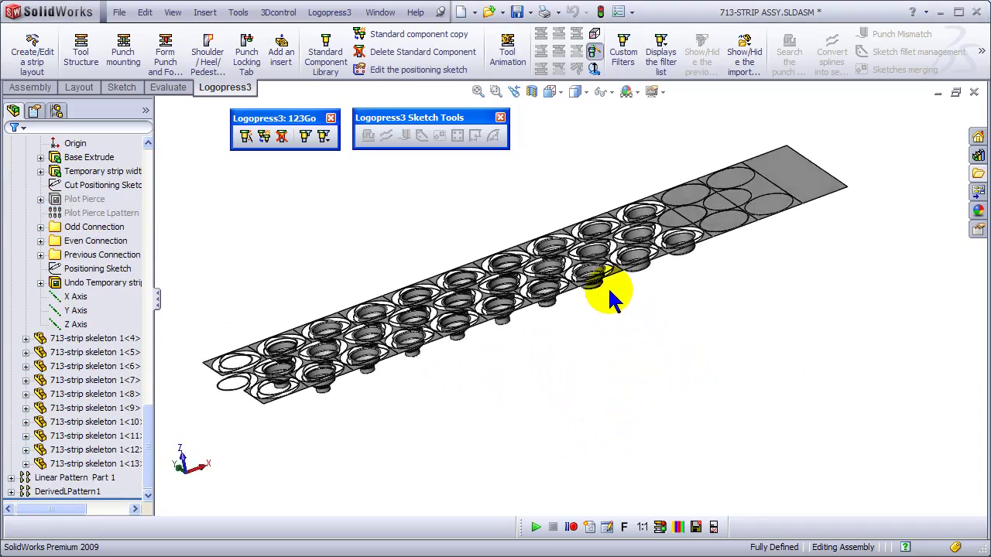
scroll(582, 280, "down", 2)
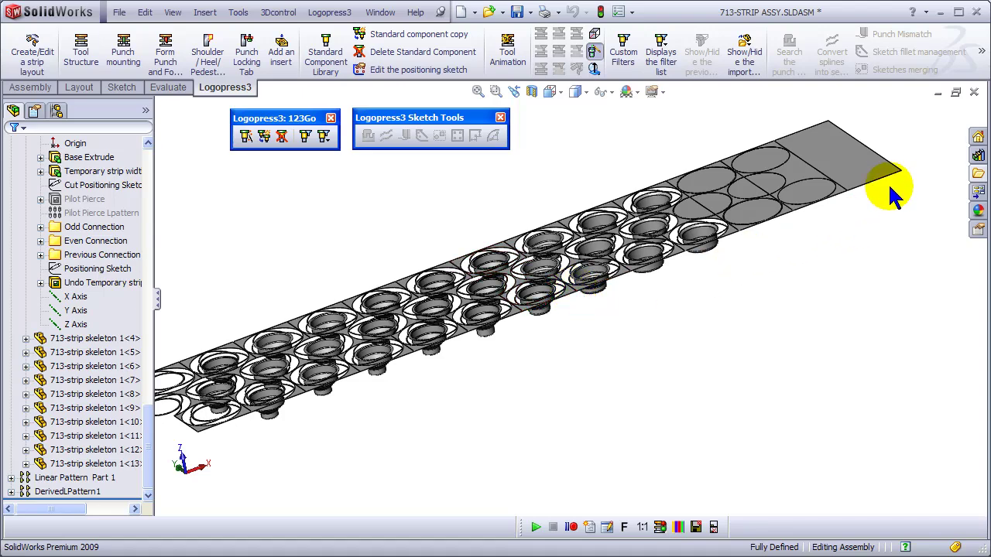
Measure the strip length between skeleton 1-1 and 1-13 vertices: 80.679 in (2049.24 mm)
left_click(199, 436)
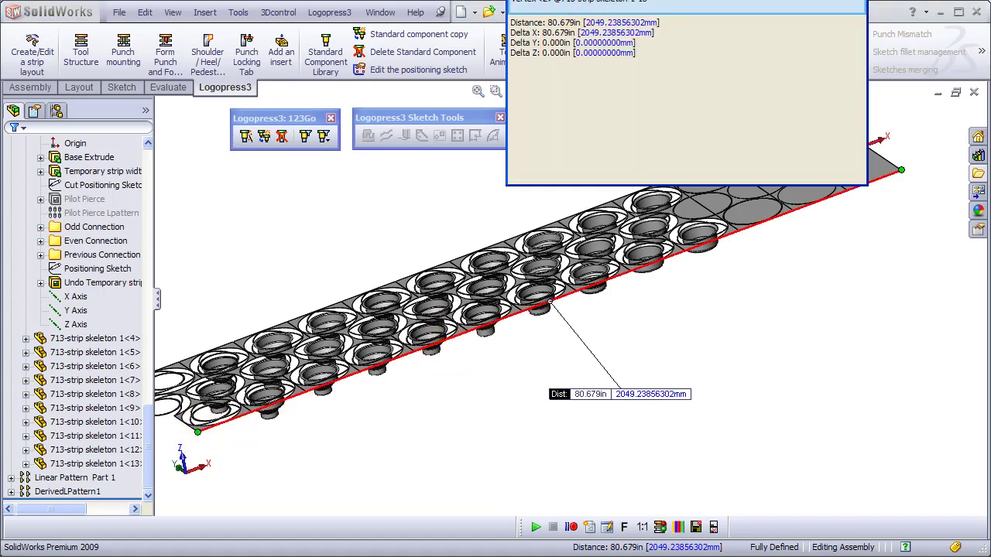
left_click_drag(635, 1, 401, 125)
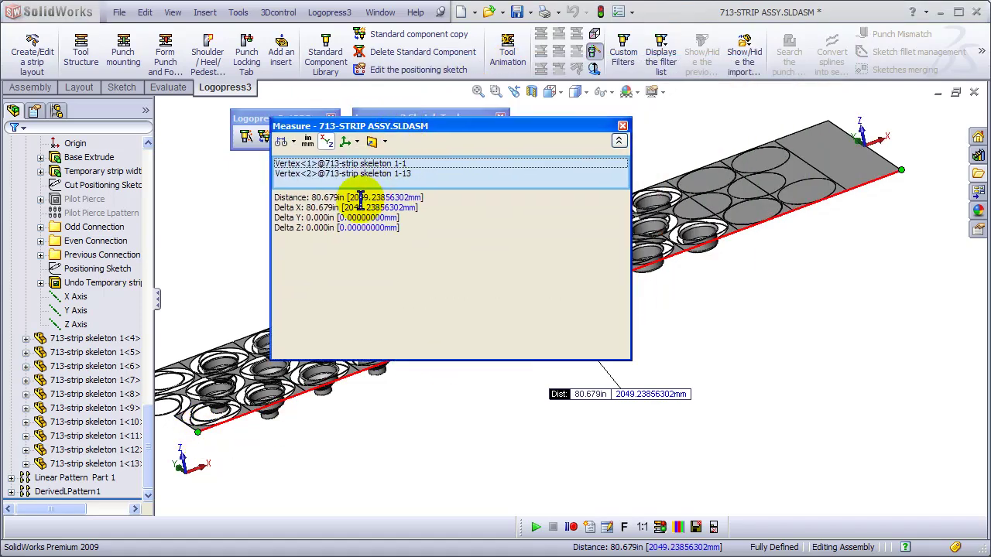